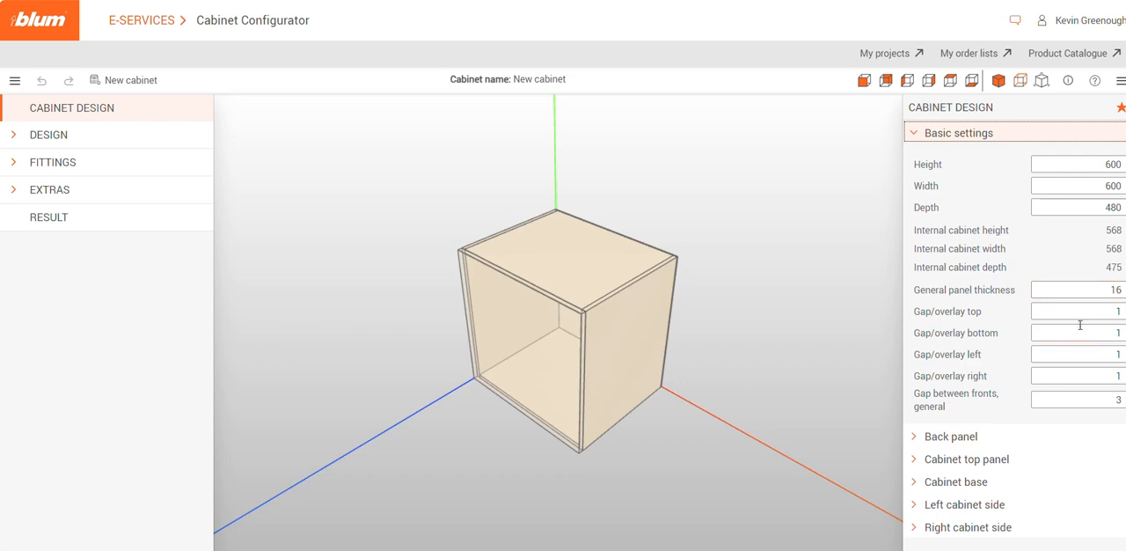
# Set the cabinet's front gap/overlay to 3 at the top, 0 at the bottom, 1.5 on the left and 1.3 on the right
pyautogui.click(1090, 311)
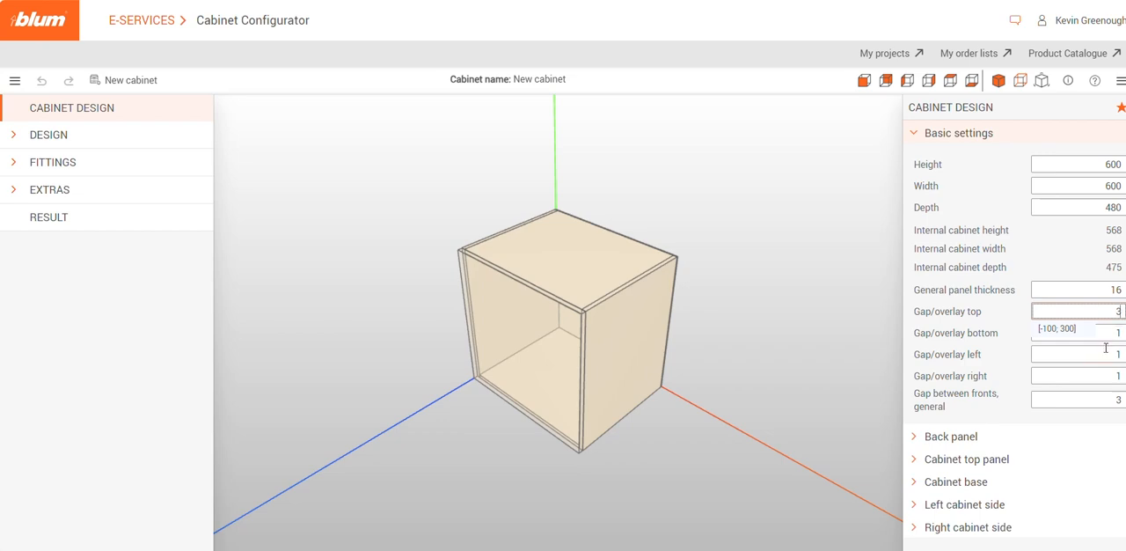
pyautogui.click(1114, 339)
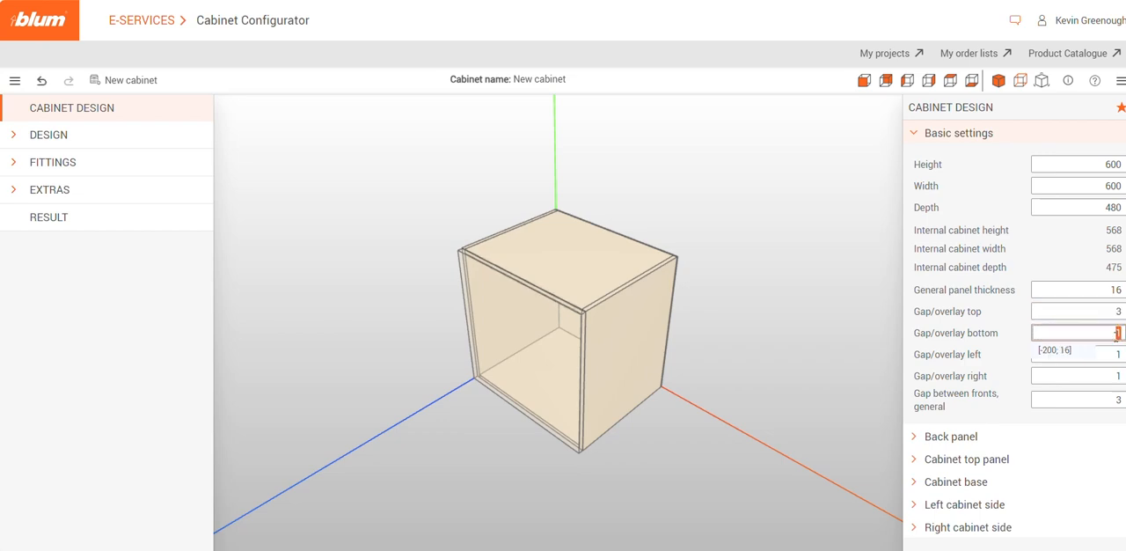
pyautogui.click(1115, 355)
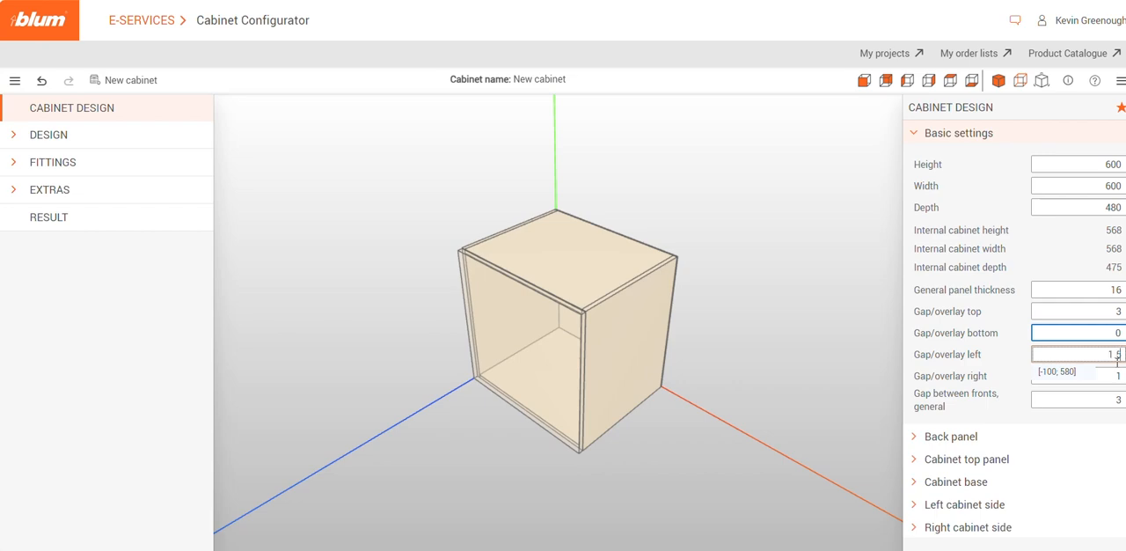
pyautogui.click(1120, 377)
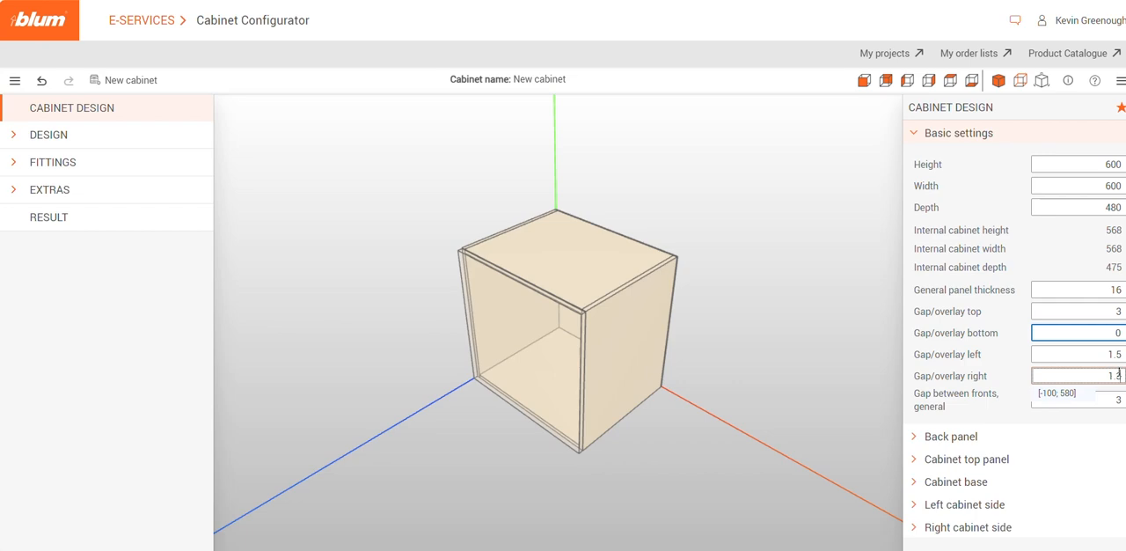
pyautogui.click(1119, 400)
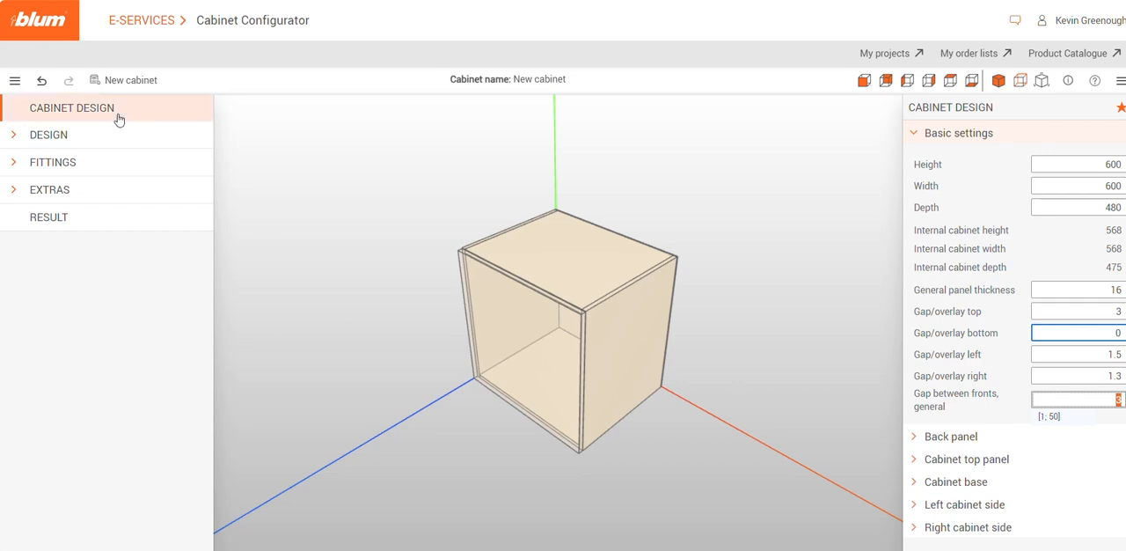
# Set the cabinet depth to 550 mm
pyautogui.click(771, 333)
pyautogui.moveTo(771, 333); pyautogui.dragTo(661, 343)
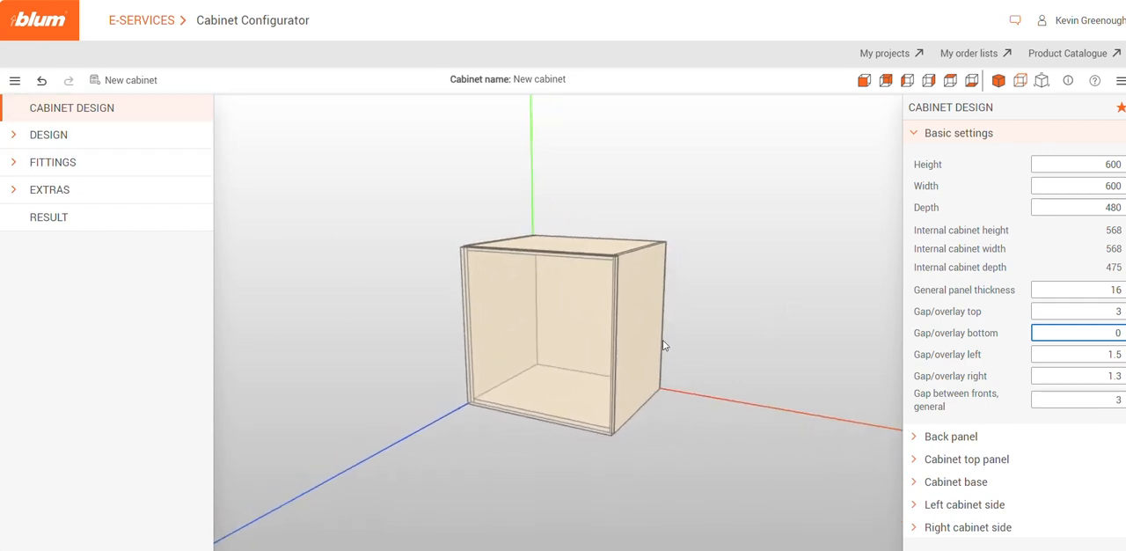
pyautogui.click(1091, 213)
pyautogui.write('550')
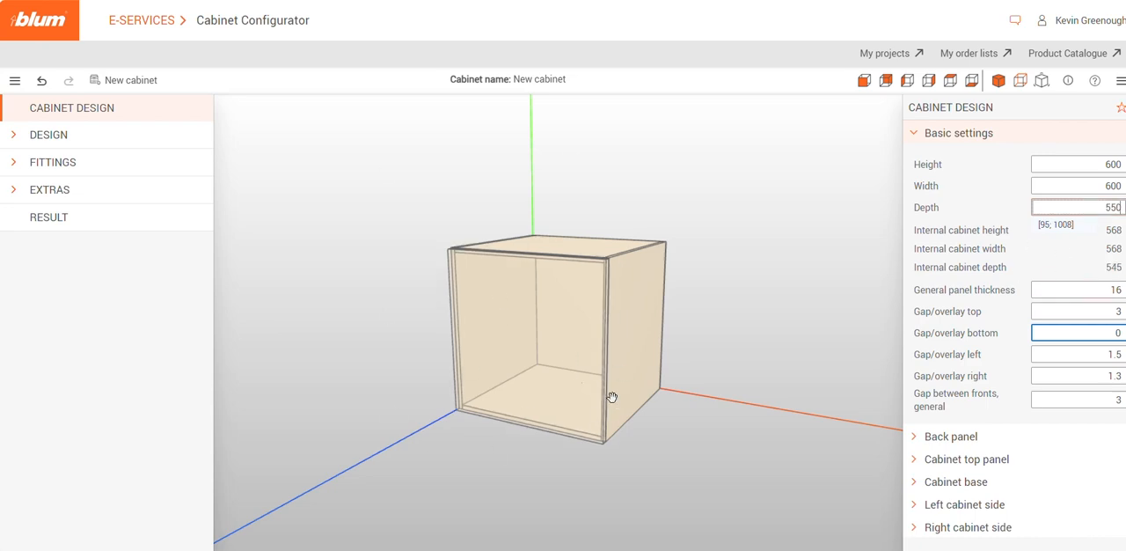
# Add a horizontal gap to the cabinet front, splitting it into two fronts of equal height
pyautogui.click(44, 139)
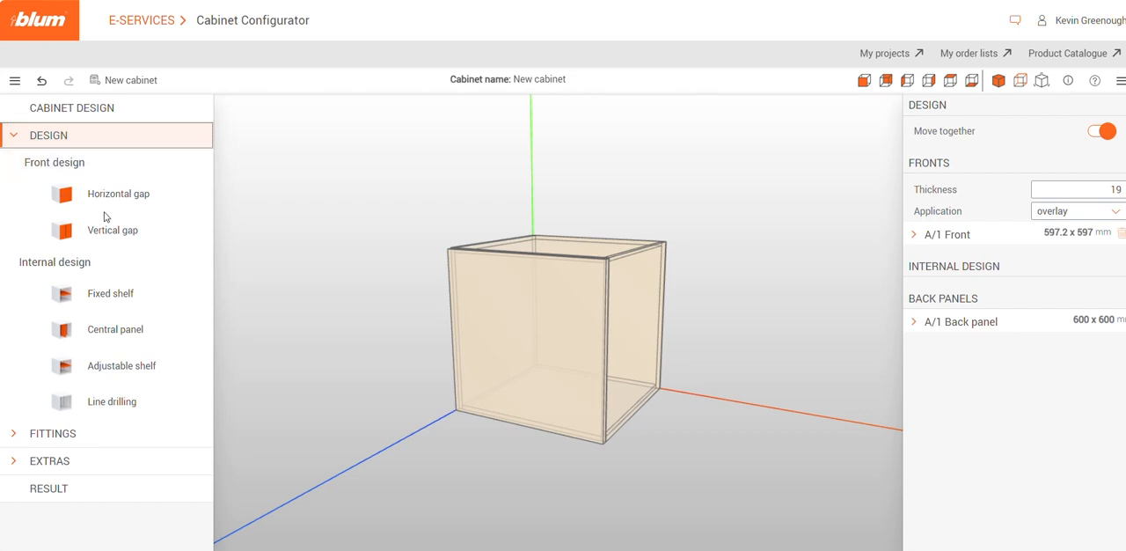
pyautogui.moveTo(101, 198); pyautogui.dragTo(535, 343)
pyautogui.click(535, 350)
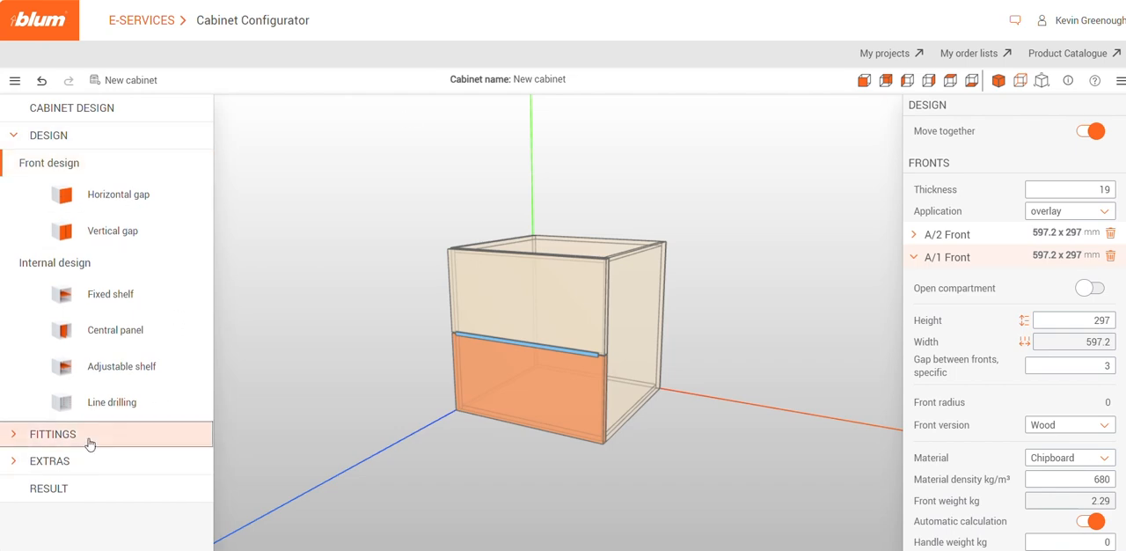
# Place a Drawer/High fronted pull-out box system in the cabinet's lower compartment and acknowledge the carrying-capacity information
pyautogui.click(20, 441)
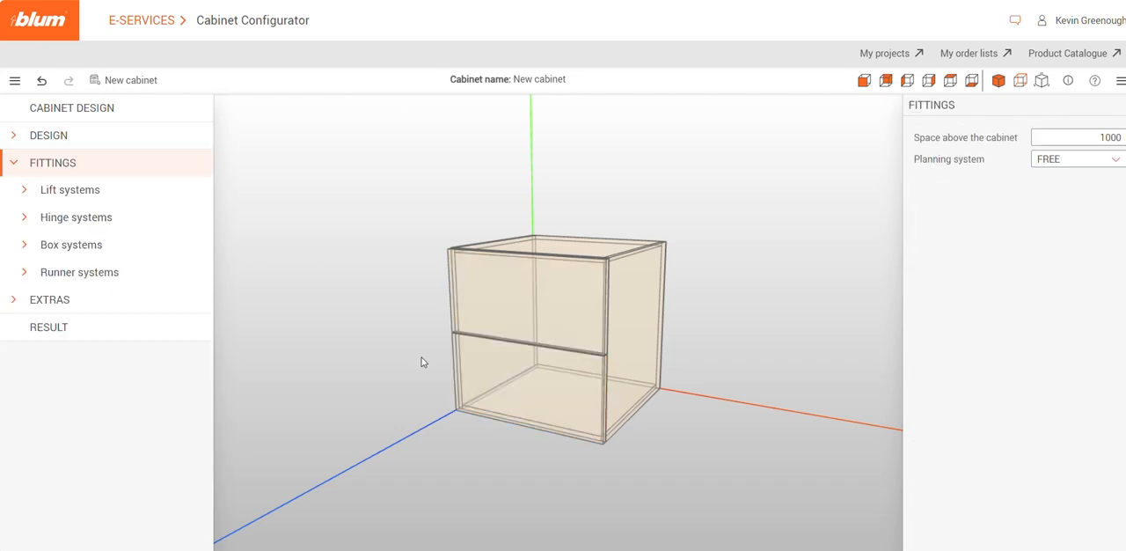
pyautogui.click(42, 248)
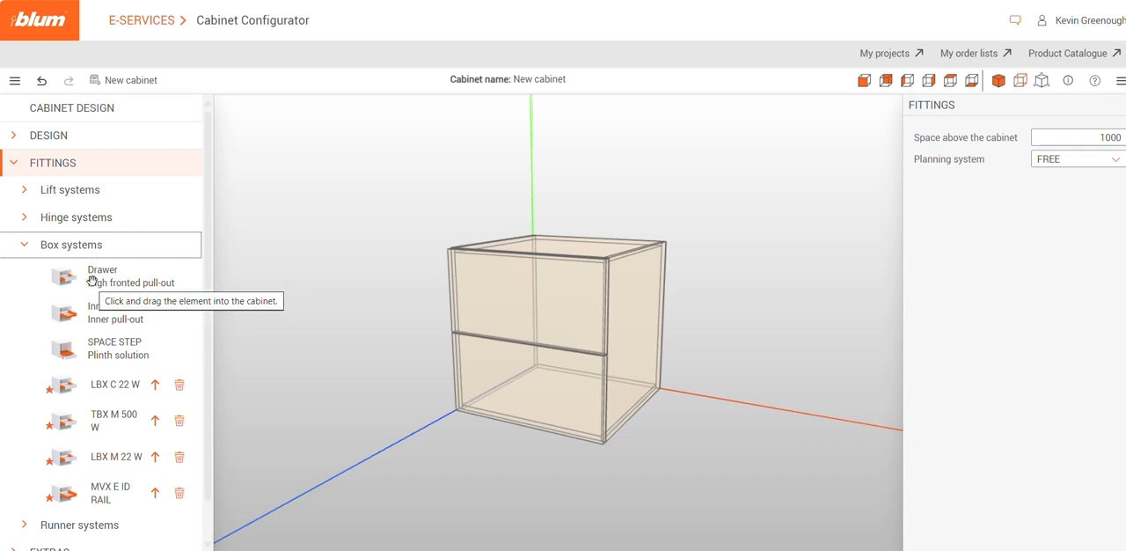
pyautogui.click(92, 281)
pyautogui.moveTo(95, 281); pyautogui.dragTo(528, 401)
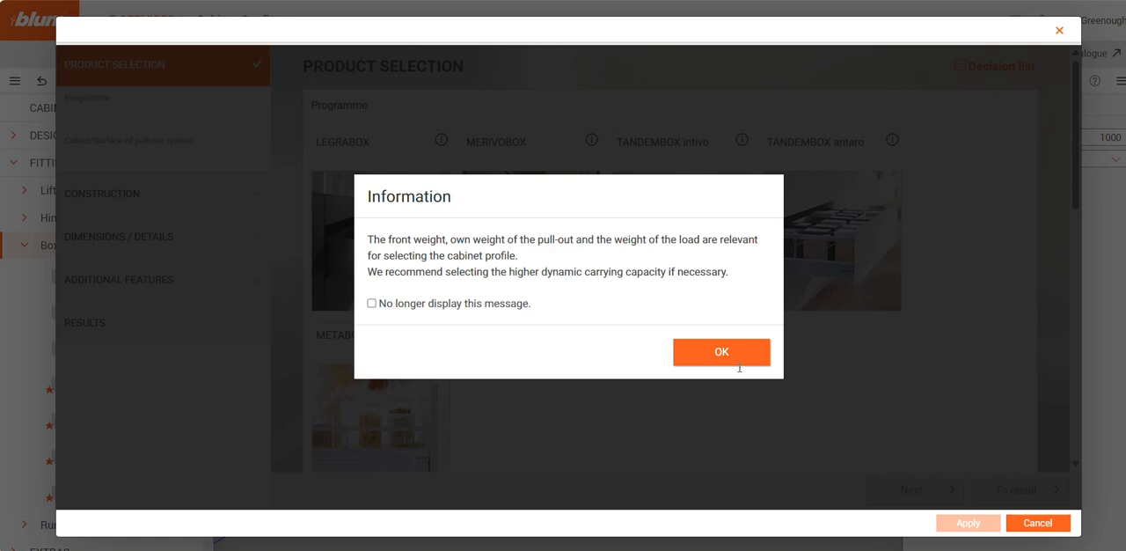
pyautogui.click(737, 361)
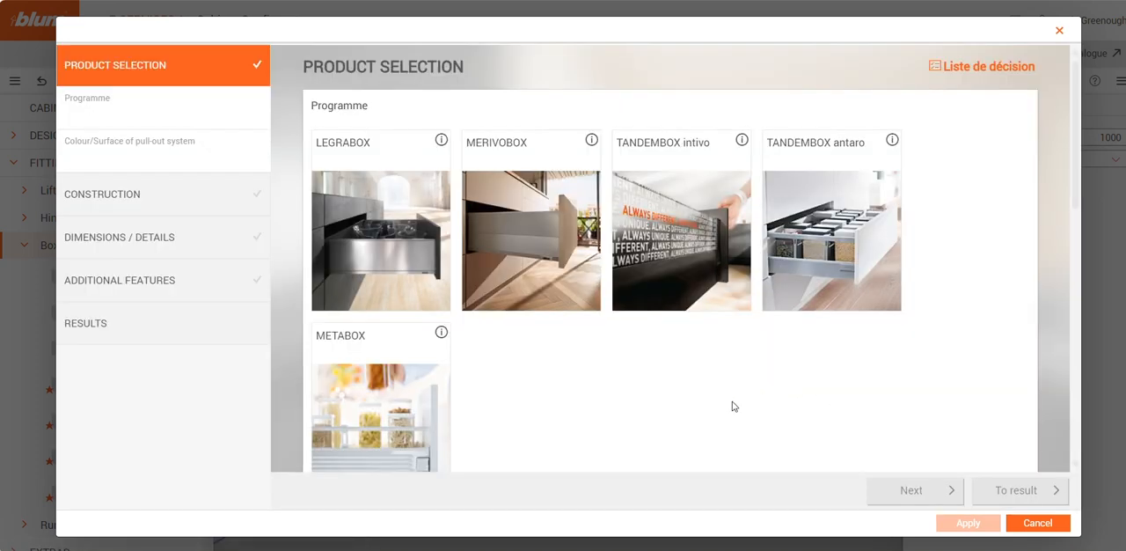
# Choose the MERIVOBOX programme in indium grey matt for the pull-out and continue to its construction
pyautogui.click(554, 208)
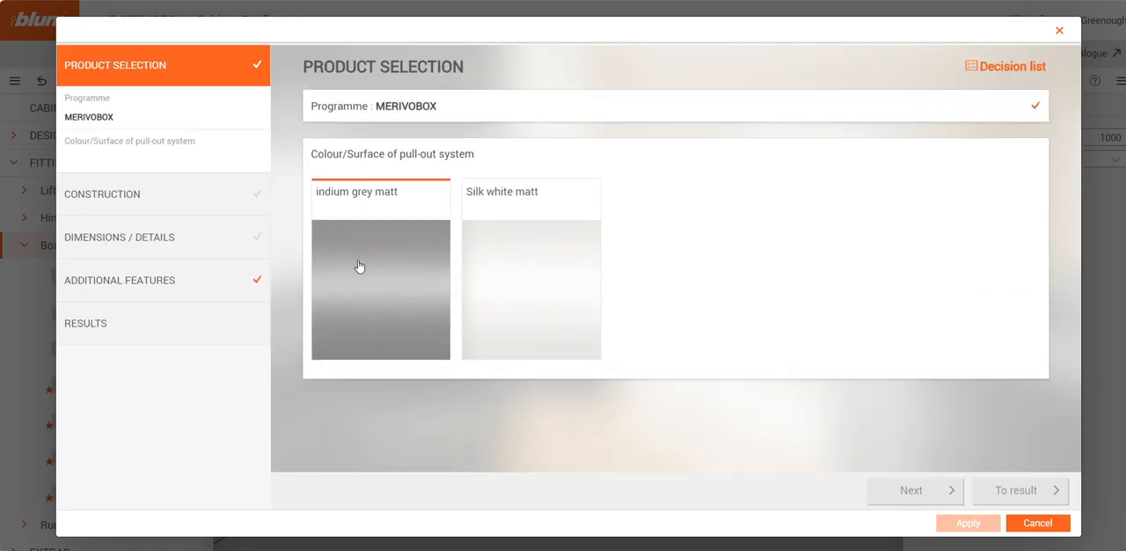
pyautogui.click(359, 266)
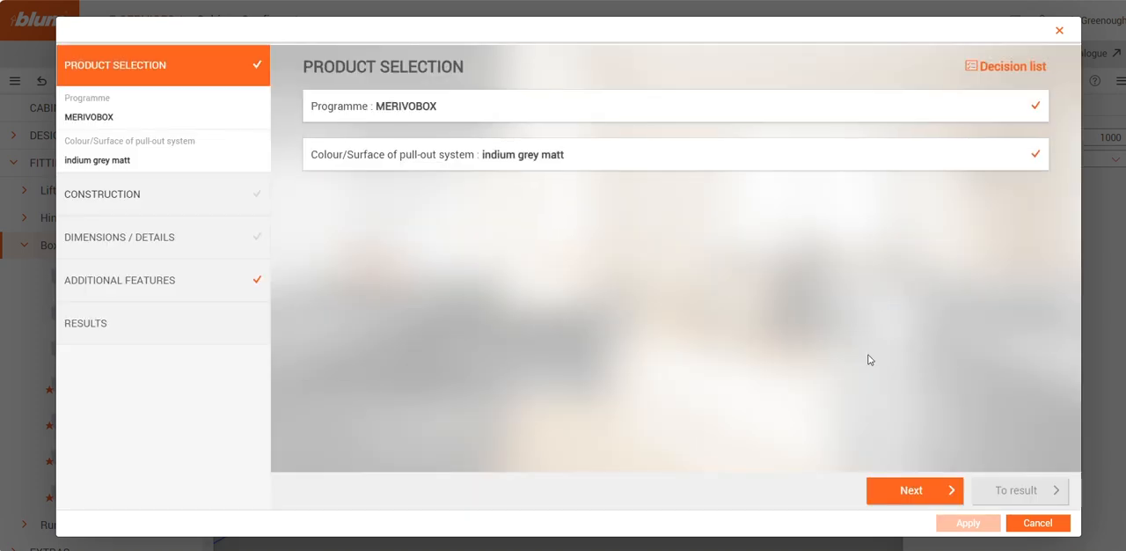
pyautogui.click(924, 500)
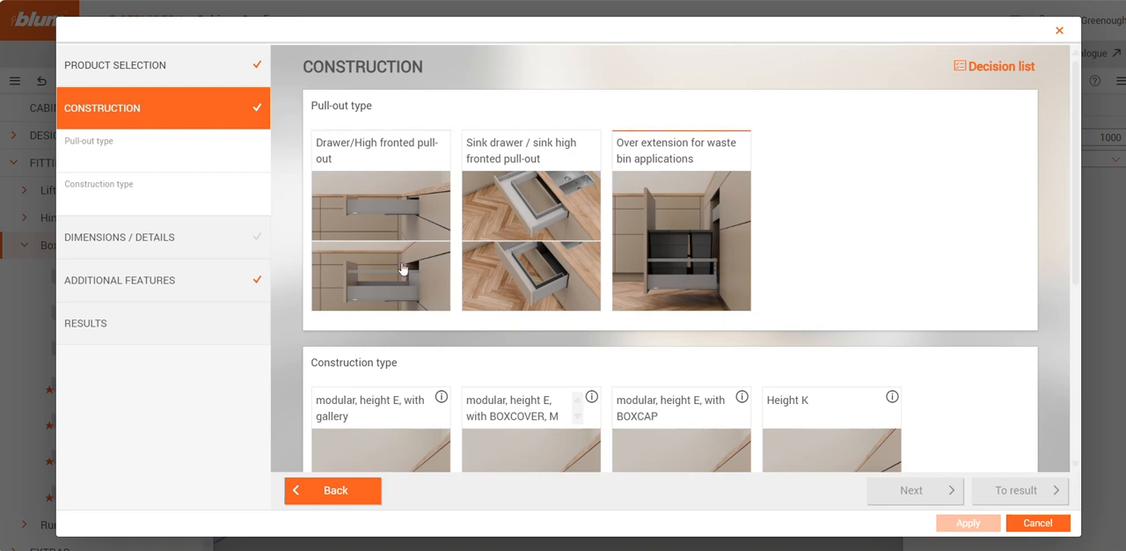
# Configure the construction as Drawer/High fronted pull-out, modular, height E, with gallery, and without AMBIA-LINE organisation, and continue to the dimensions
pyautogui.click(385, 234)
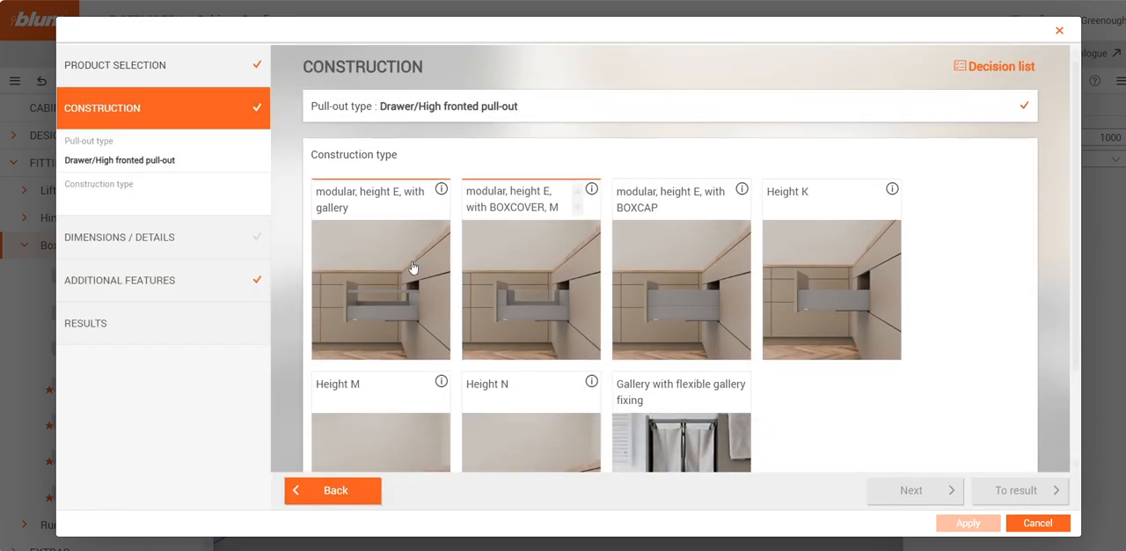
pyautogui.scroll(-1, 957, 282)
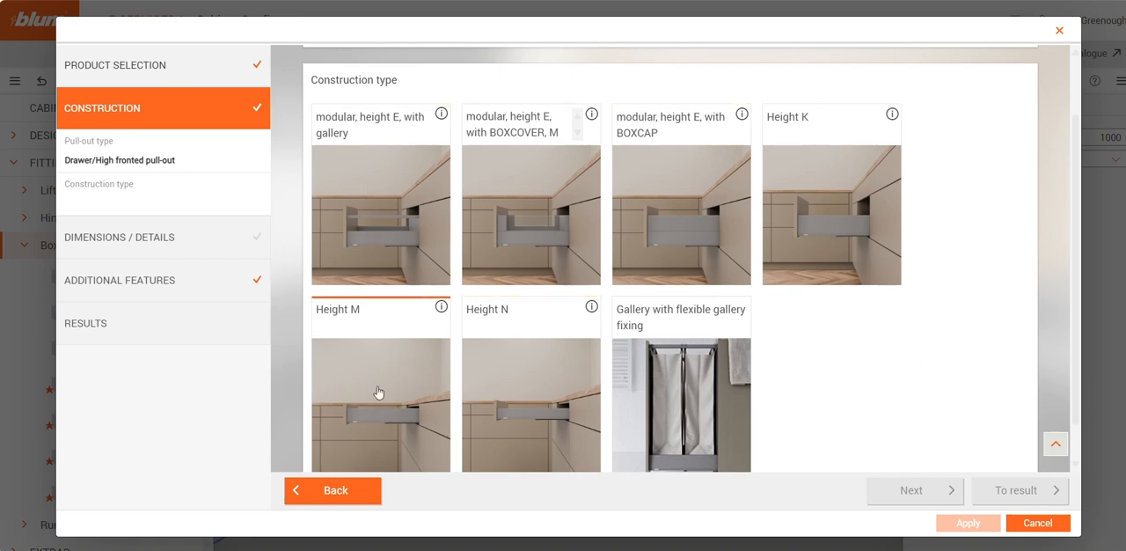
pyautogui.click(378, 225)
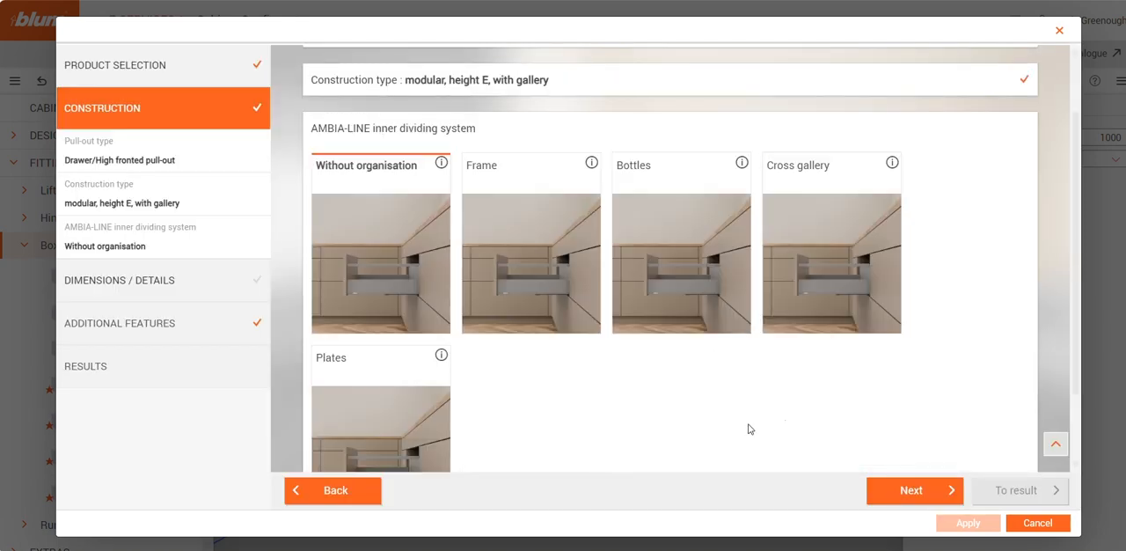
pyautogui.scroll(-2, 611, 428)
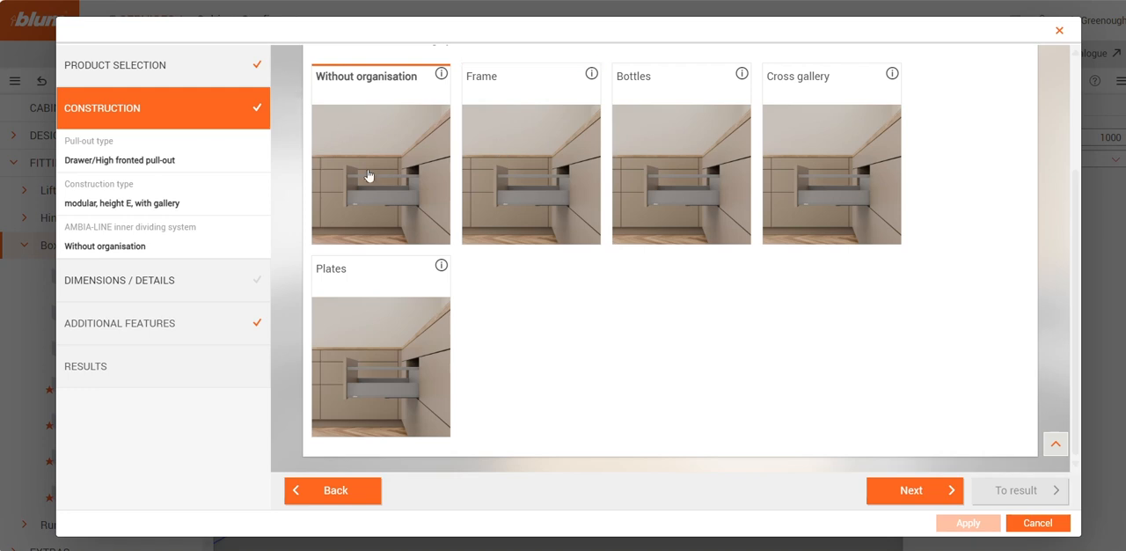
pyautogui.click(383, 177)
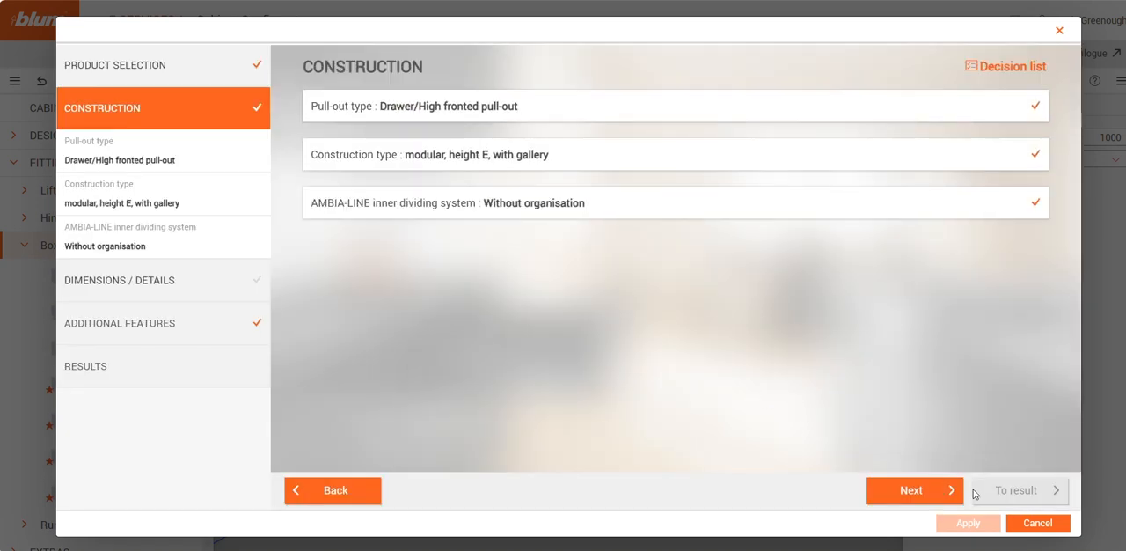
pyautogui.click(904, 500)
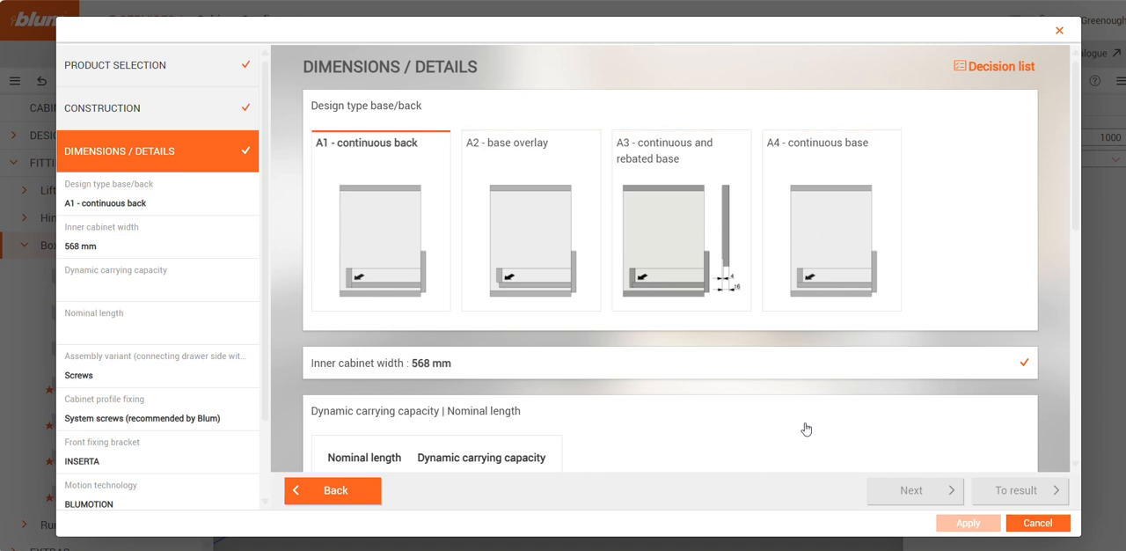
# Choose a 500 mm nominal length with 40 kg dynamic carrying capacity and continue to the additional features
pyautogui.scroll(-3, 804, 427)
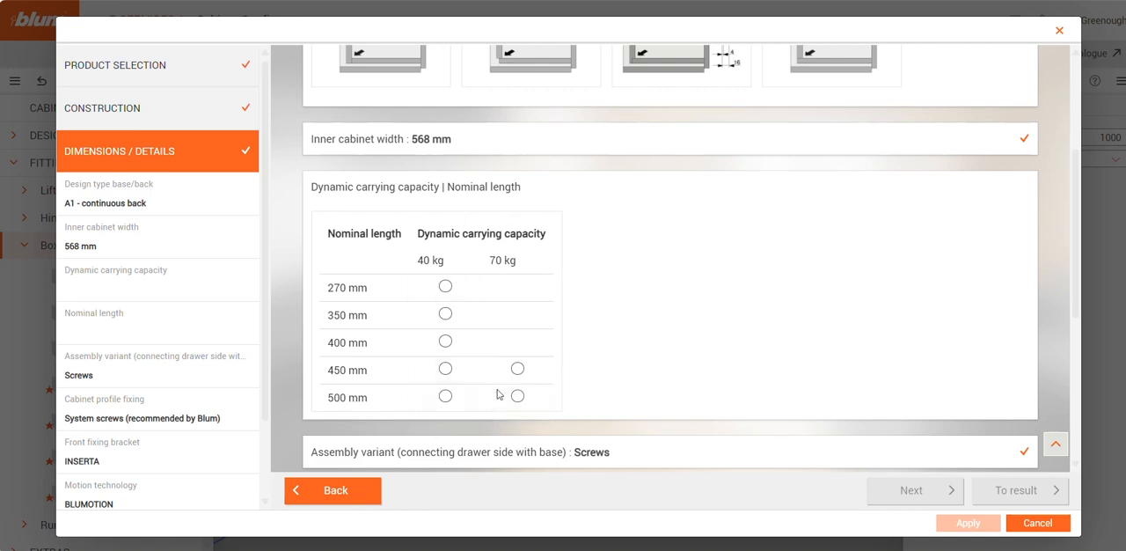
pyautogui.click(446, 397)
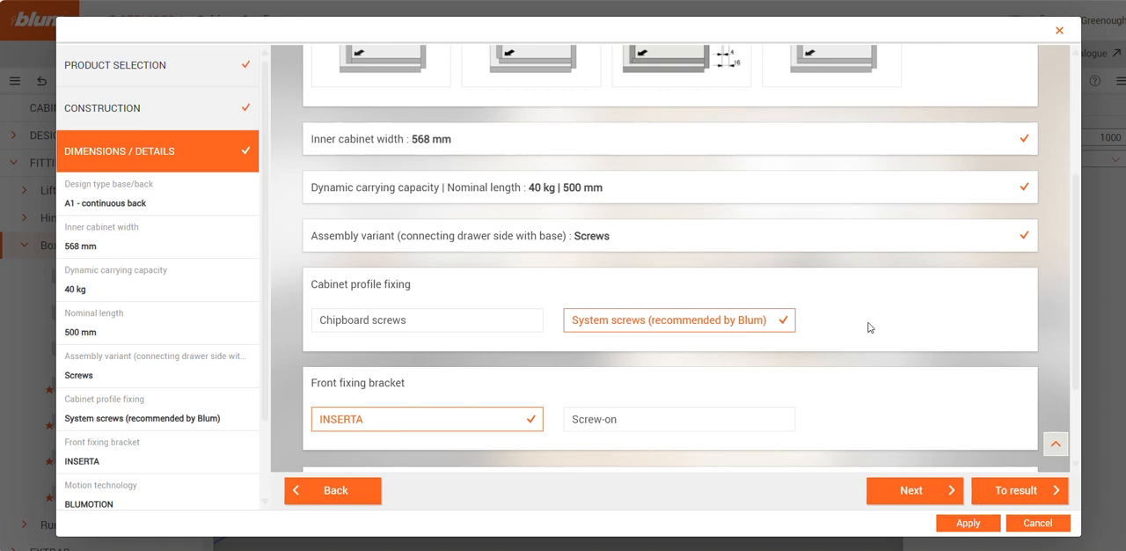
pyautogui.scroll(-1, 877, 317)
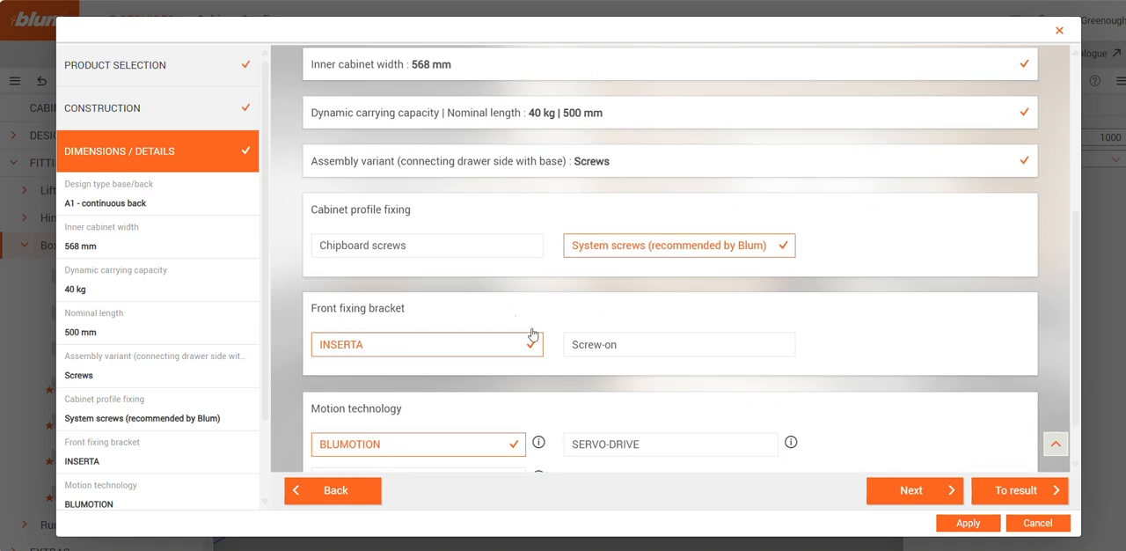
pyautogui.scroll(-1, 428, 430)
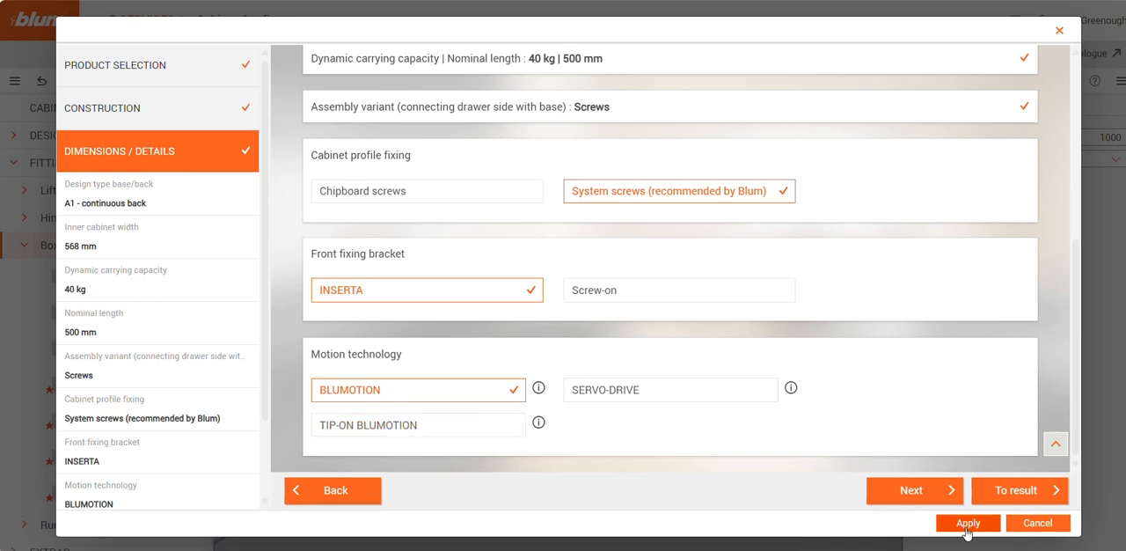
pyautogui.click(950, 494)
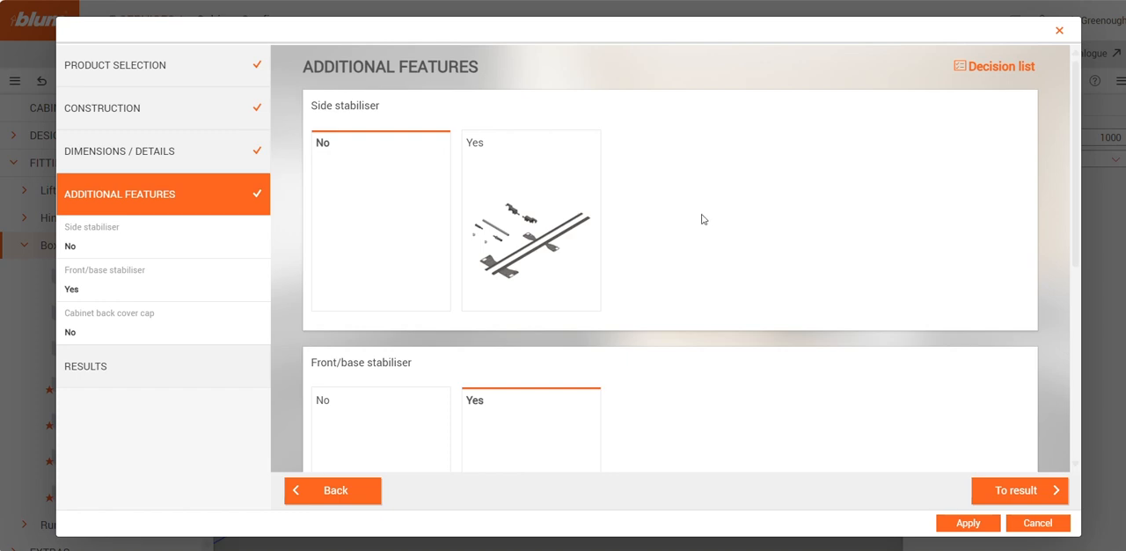
# Review the stabiliser and cover cap options and apply the MERIVOBOX configuration to the cabinet
pyautogui.scroll(-3, 709, 211)
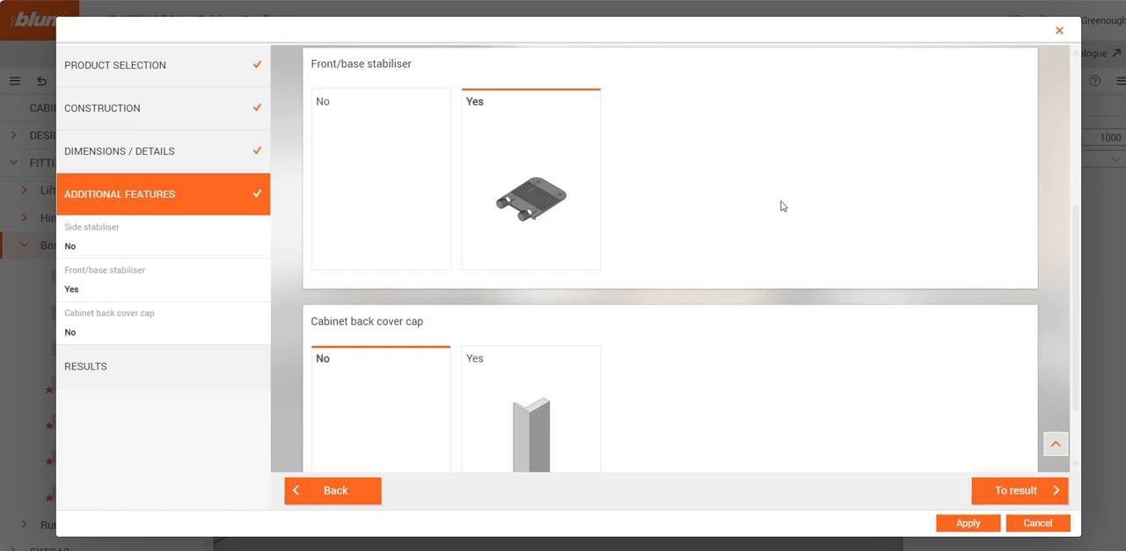
pyautogui.scroll(-1, 734, 234)
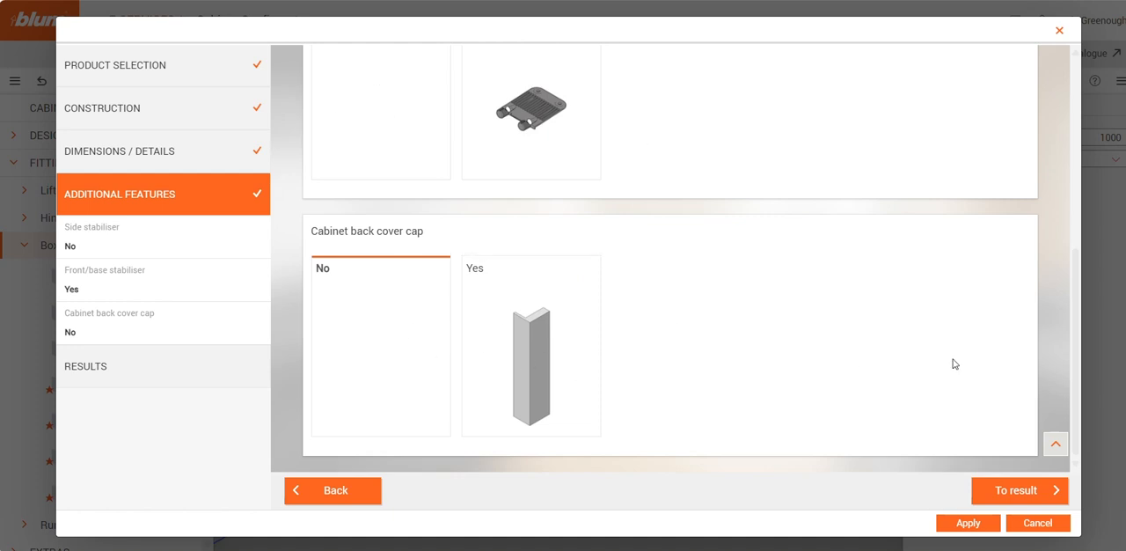
pyautogui.click(984, 525)
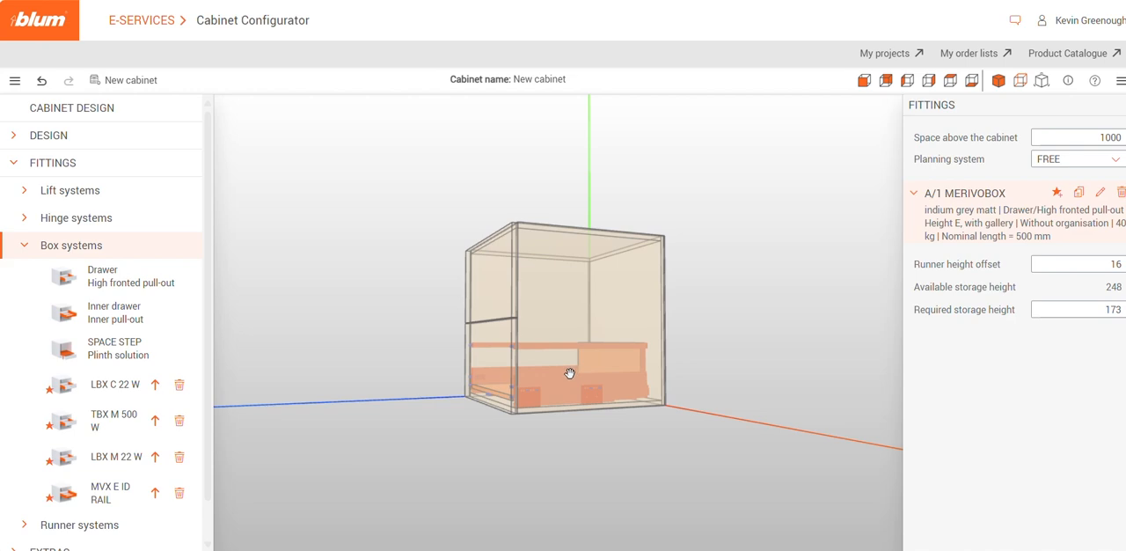
# Duplicate the lower MERIVOBOX pull-out into the cabinet's upper compartment
pyautogui.click(1080, 193)
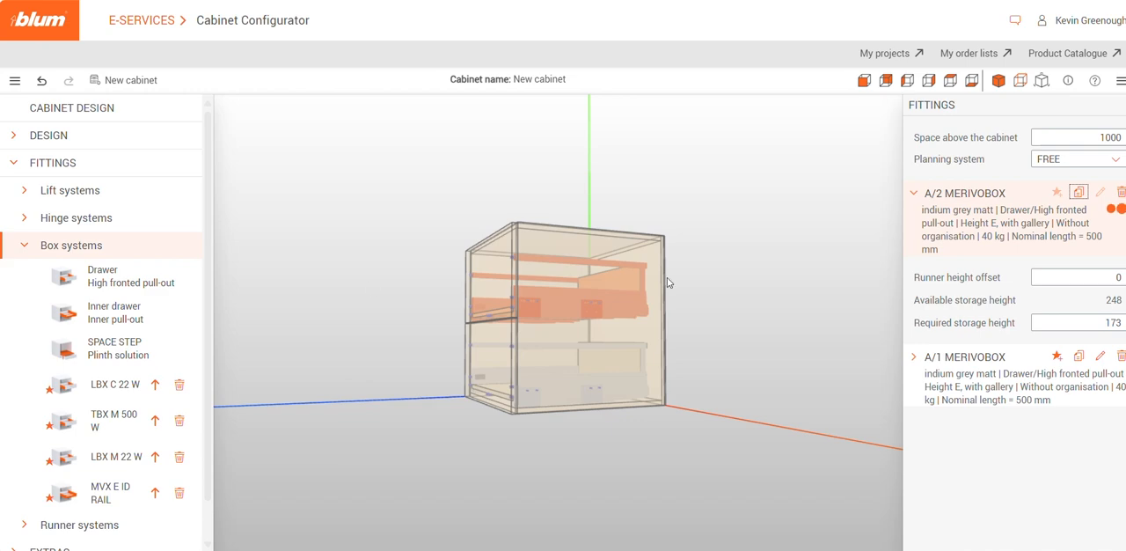
pyautogui.moveTo(772, 310); pyautogui.dragTo(823, 343)
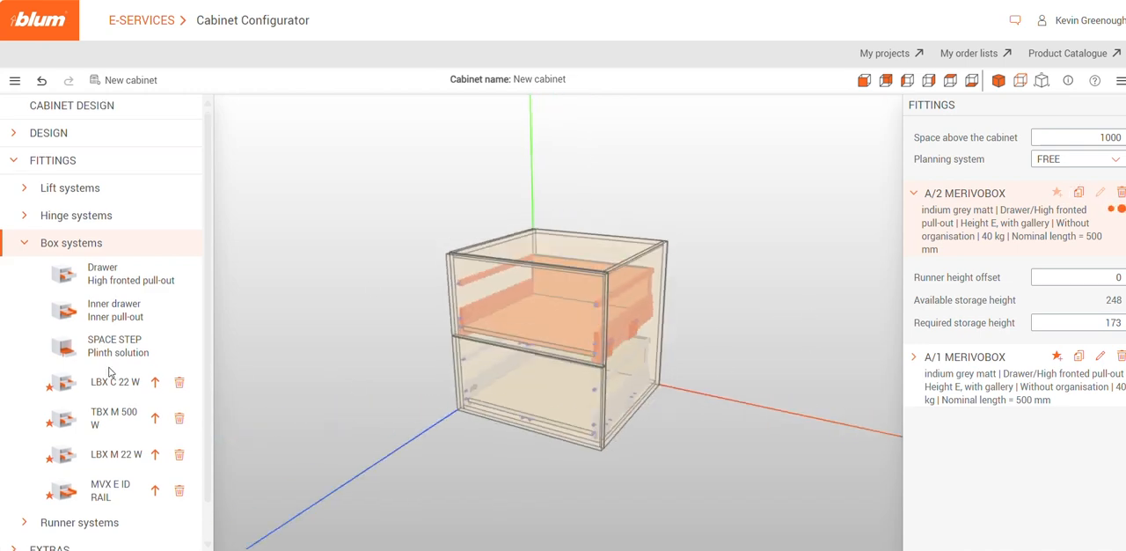
# Open the cabinet's result overview and enlarge its 3D preview to examine the finished drawers
pyautogui.scroll(-1, 110, 374)
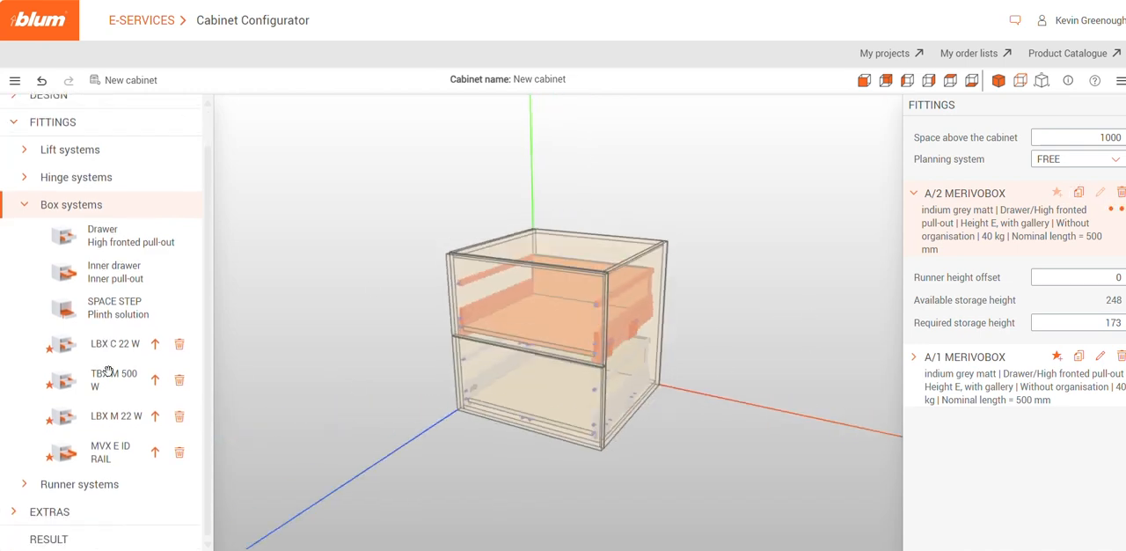
pyautogui.click(44, 538)
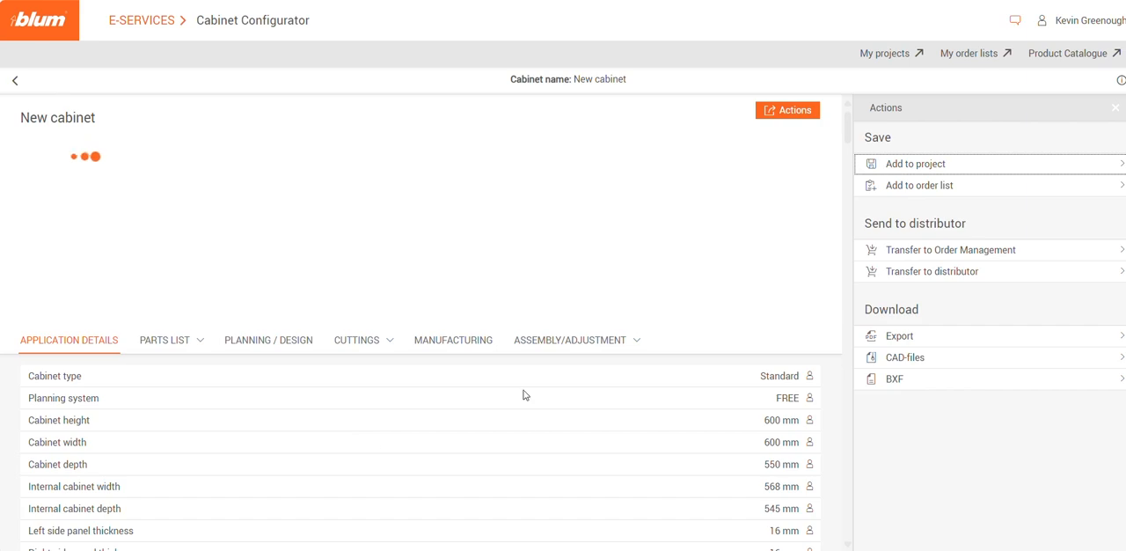
pyautogui.click(132, 306)
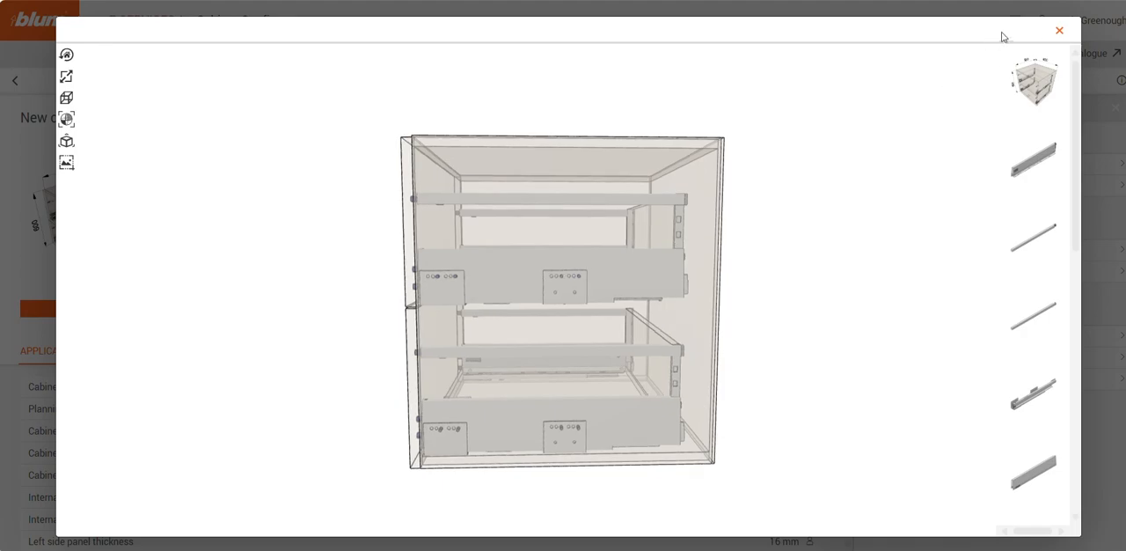
# Close the enlarged 3D preview and review the application details and the parts list, both per drawer and accumulated
pyautogui.click(1059, 33)
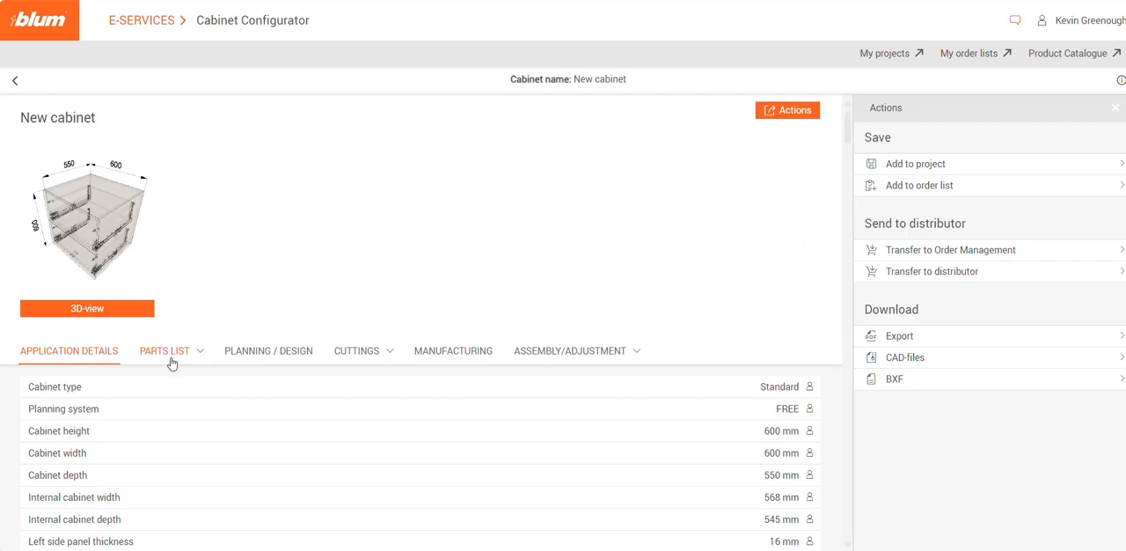
pyautogui.scroll(-3, 214, 410)
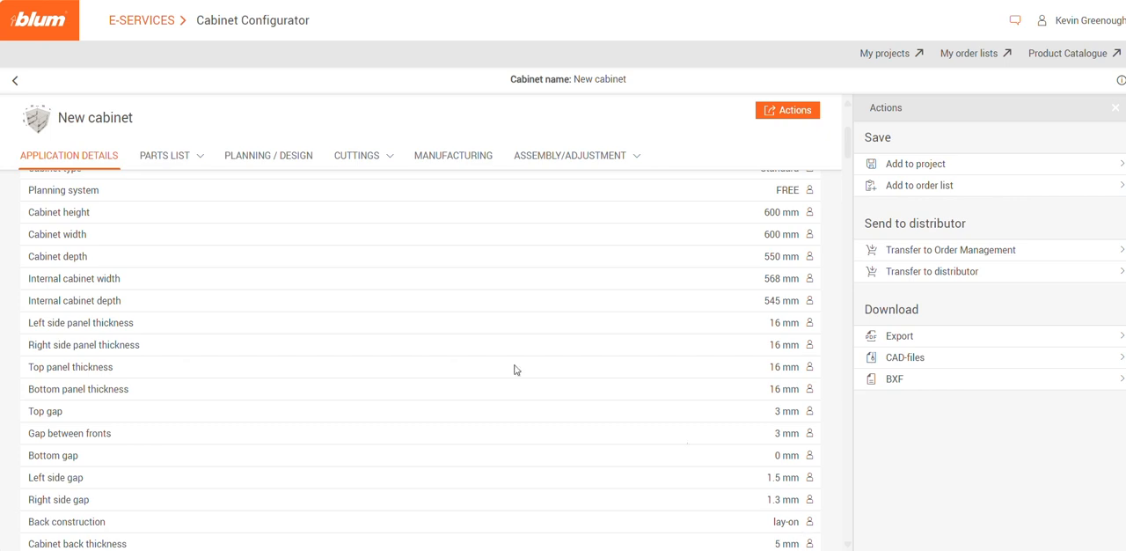
pyautogui.click(171, 160)
pyautogui.scroll(-1, 220, 352)
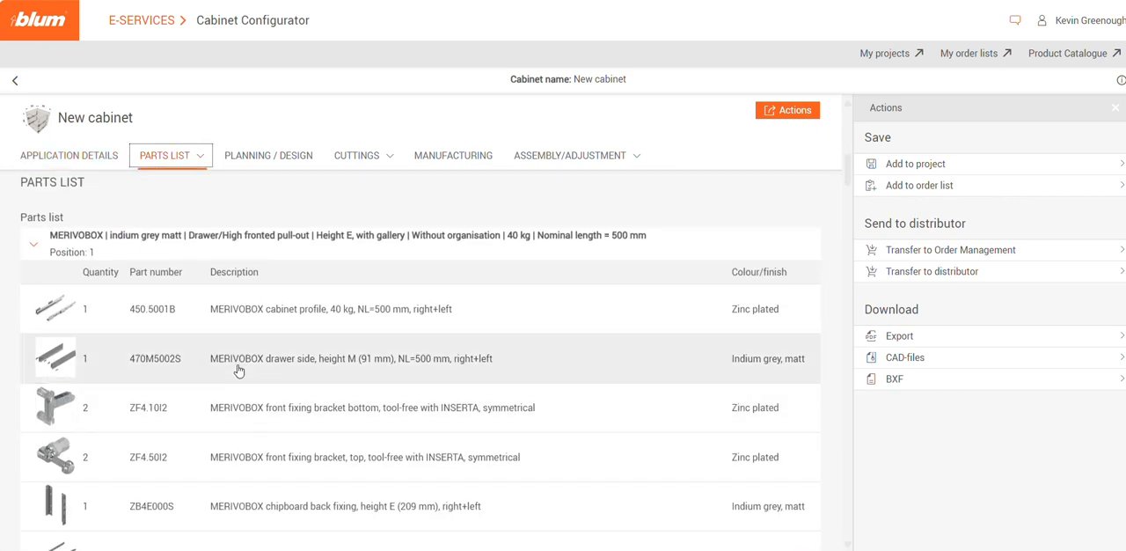
pyautogui.scroll(-1, 108, 326)
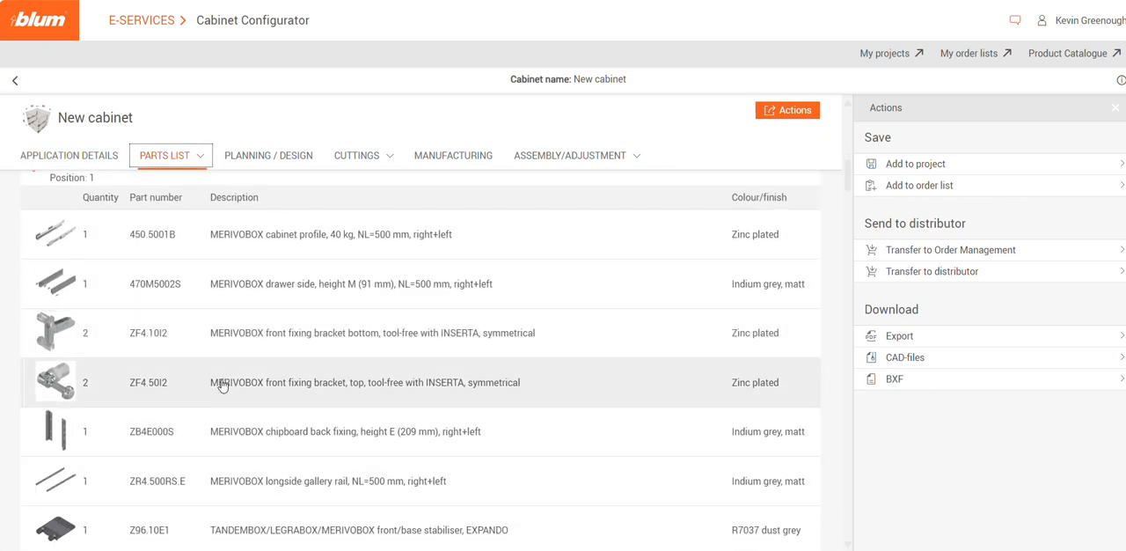
pyautogui.click(201, 159)
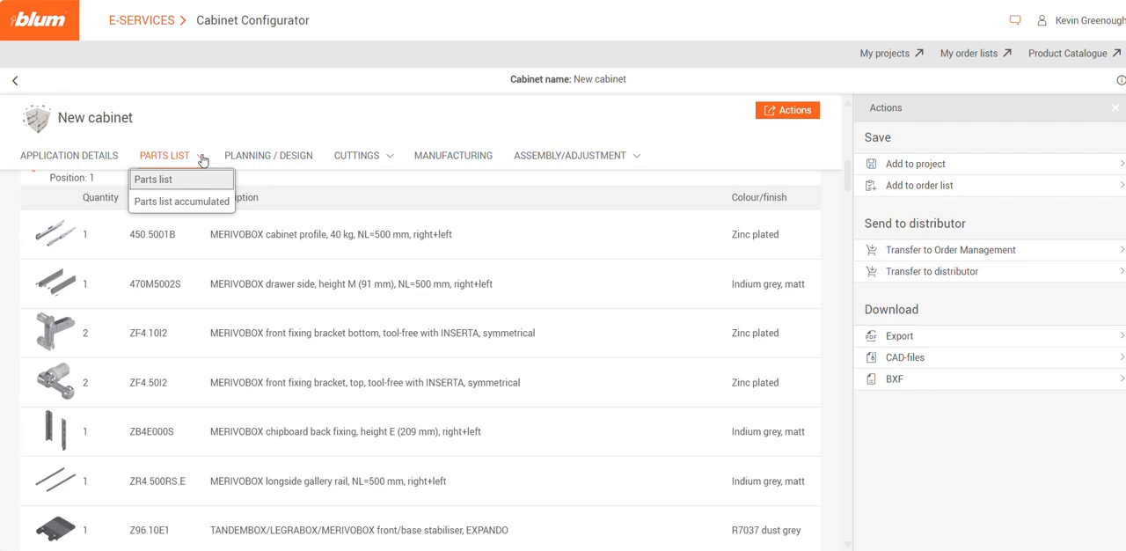
pyautogui.click(199, 207)
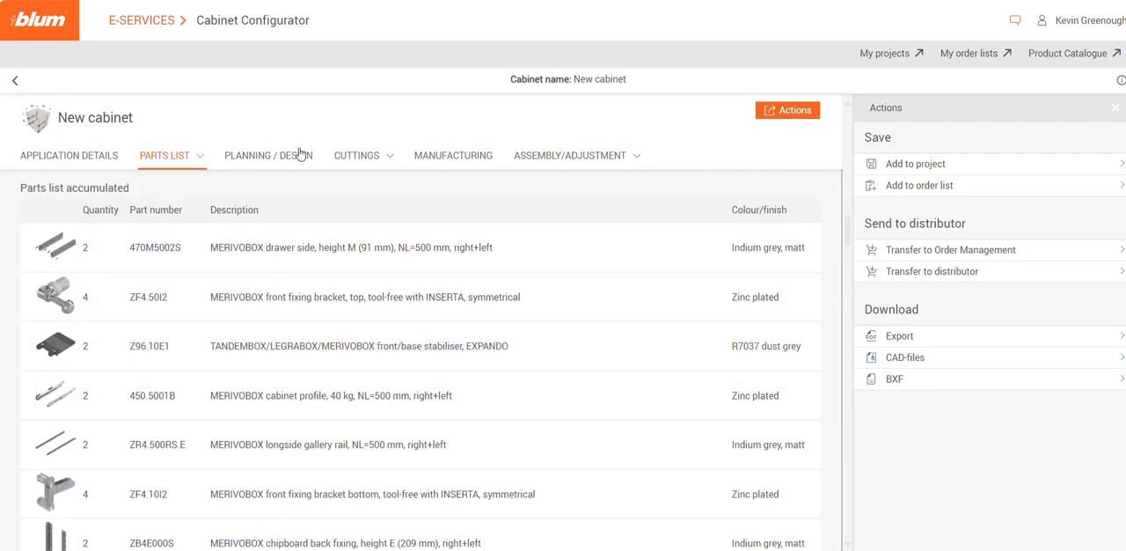
# Review the planning and design drawings for both MERIVOBOX drawer positions
pyautogui.click(297, 162)
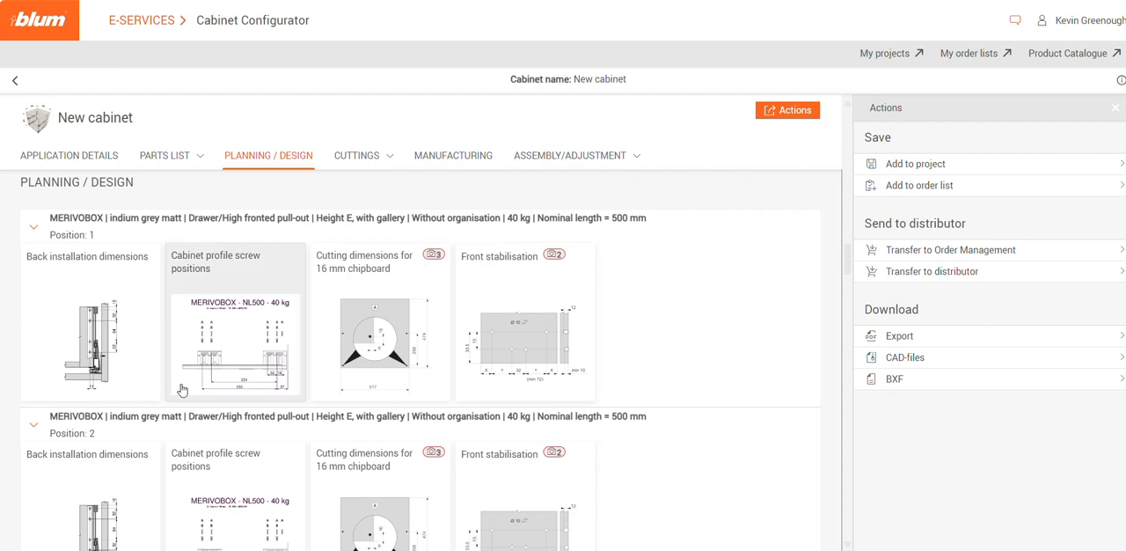
pyautogui.scroll(-2, 619, 344)
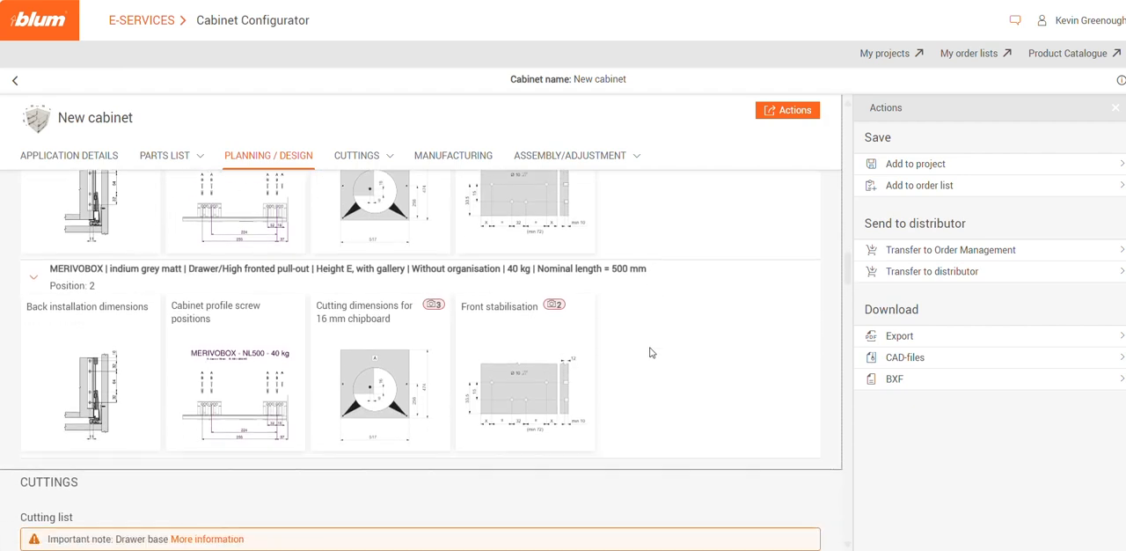
pyautogui.scroll(2, 652, 352)
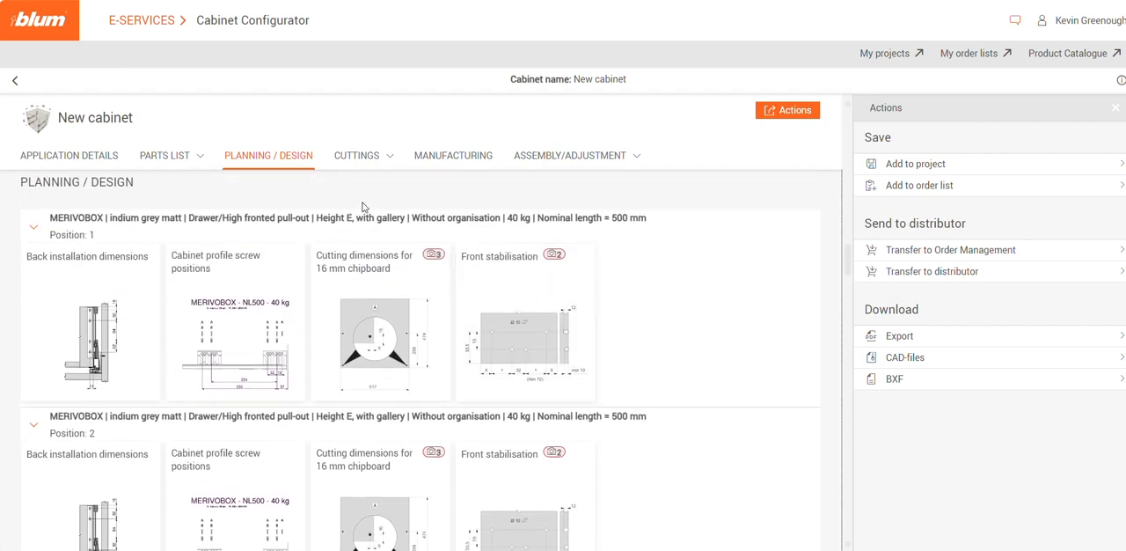
# Examine the cutting list and its accumulated version, plus the assembly overview in the manufacturing information
pyautogui.click(393, 158)
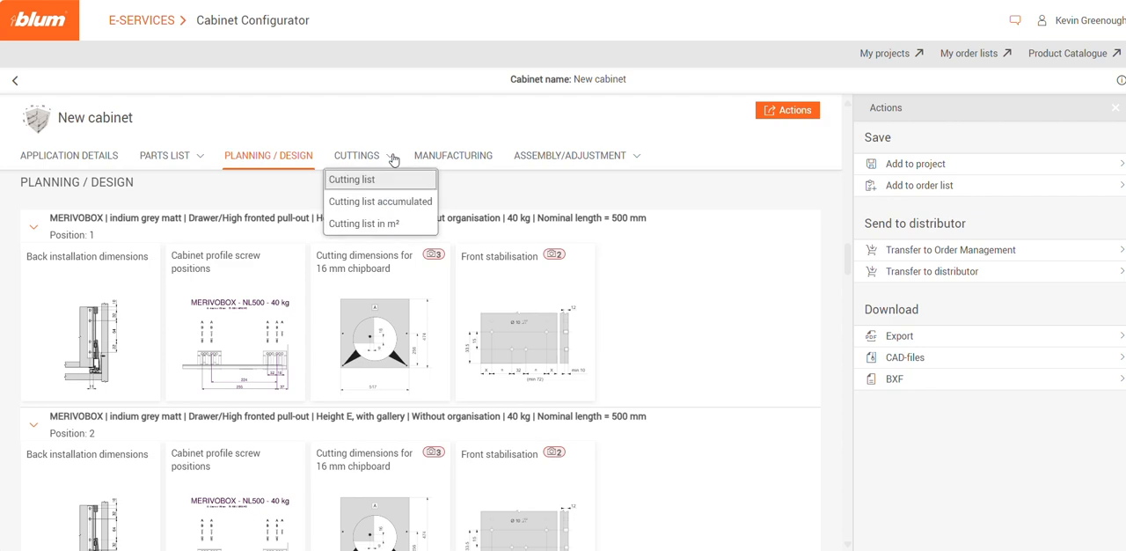
pyautogui.click(371, 185)
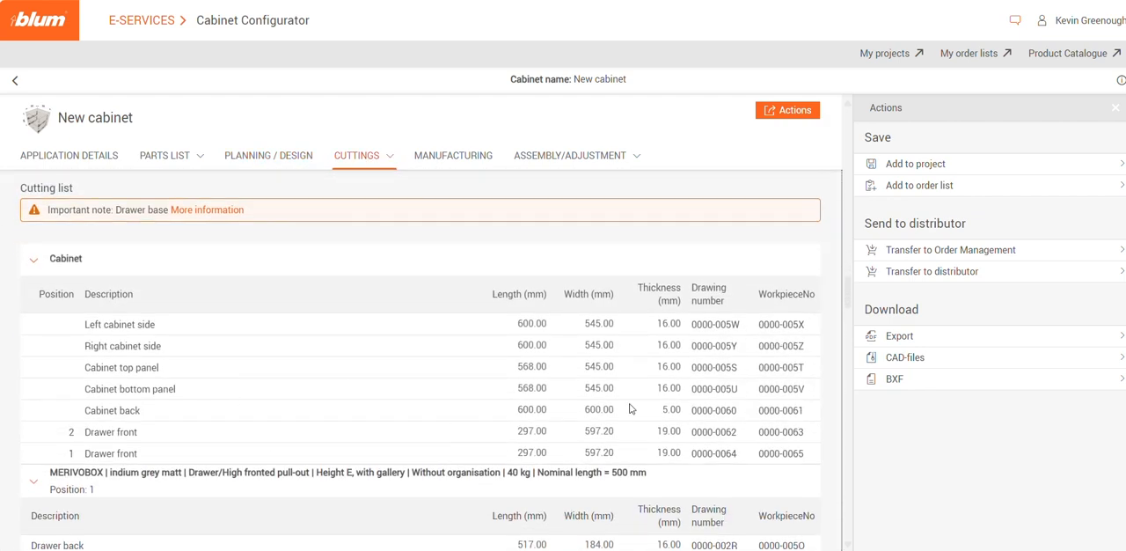
pyautogui.click(388, 161)
pyautogui.click(382, 200)
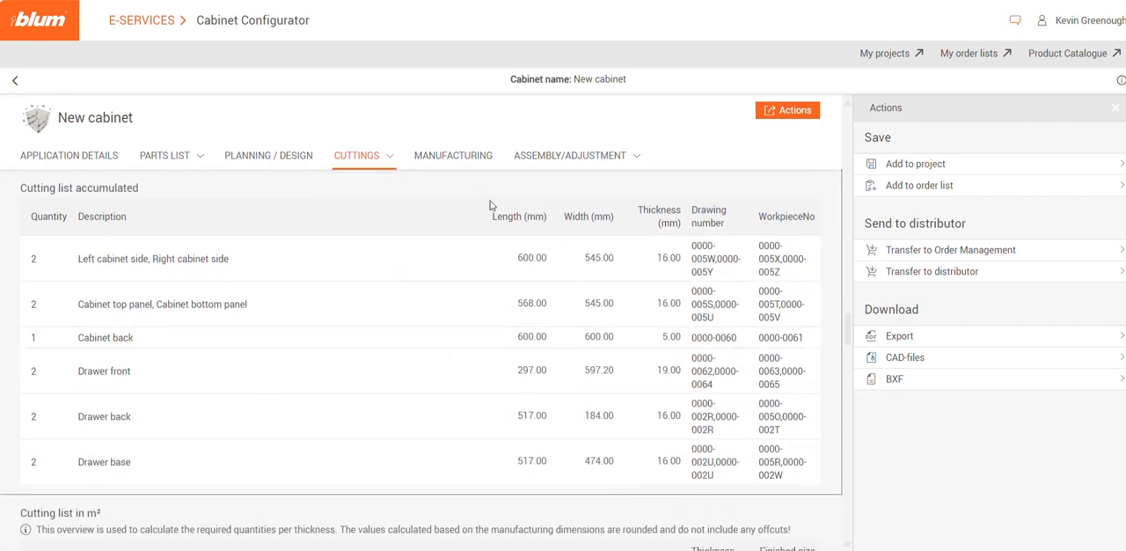
pyautogui.click(452, 164)
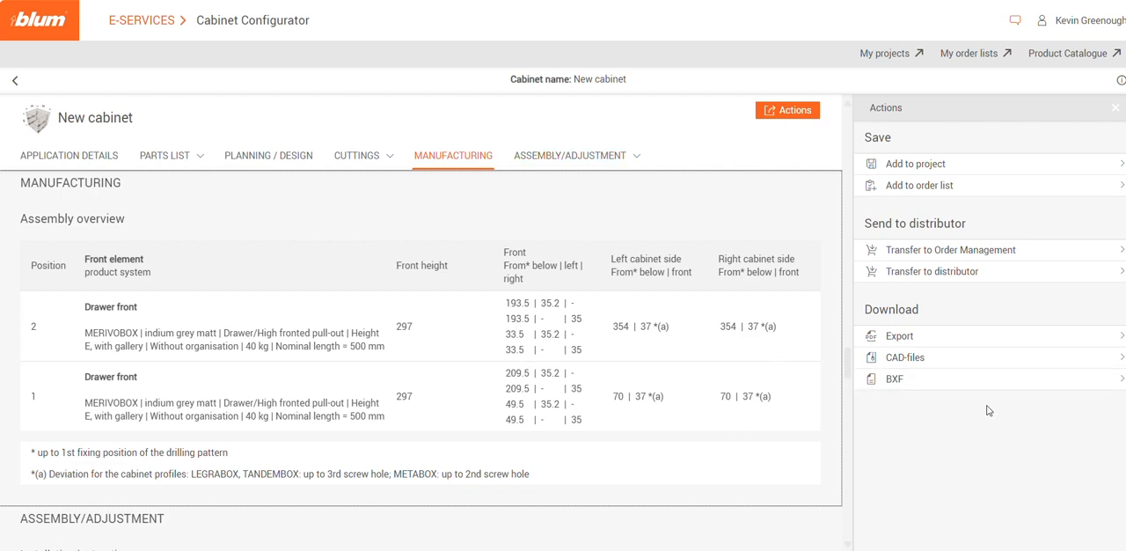
# Review the export contents and download the cabinet plan in PDF format
pyautogui.click(958, 340)
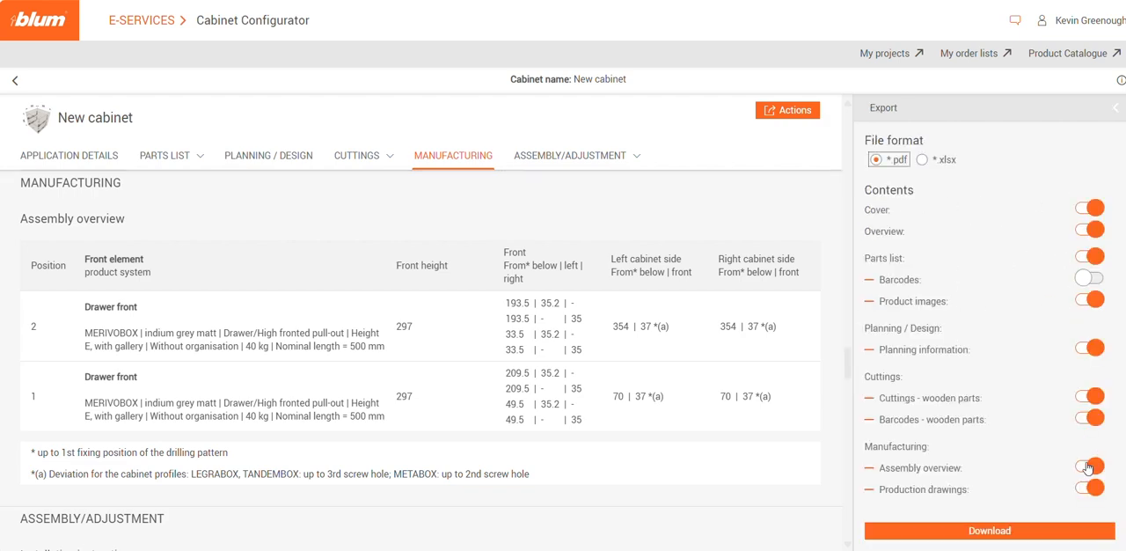
pyautogui.scroll(-2, 925, 414)
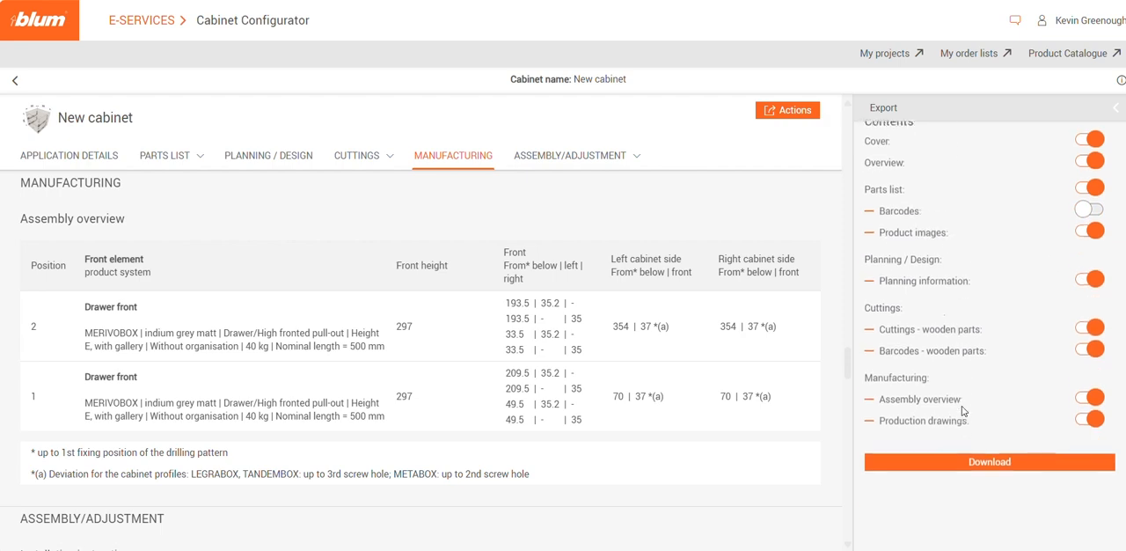
pyautogui.scroll(2, 985, 281)
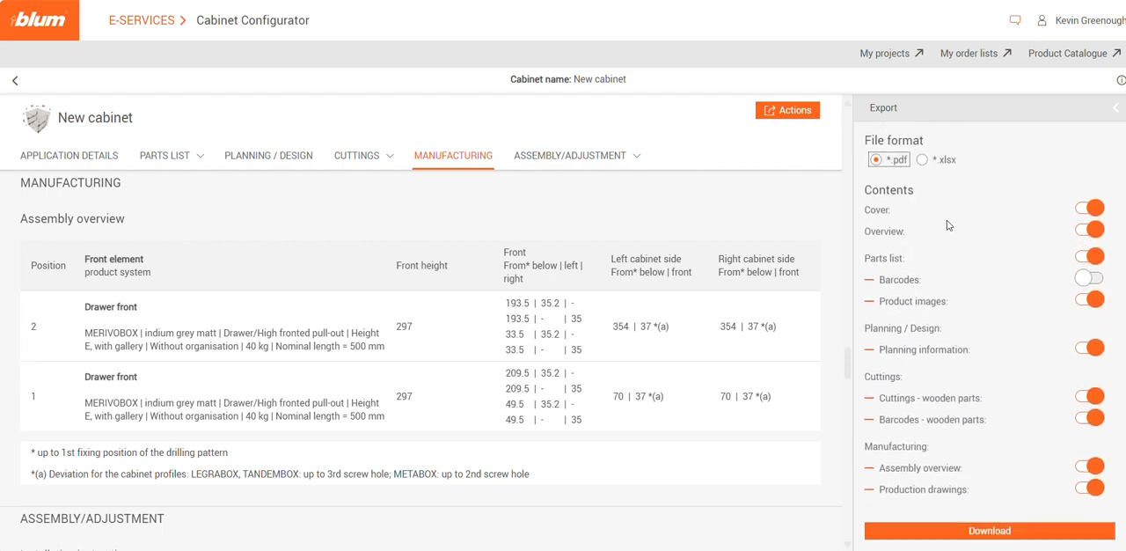
pyautogui.click(1026, 531)
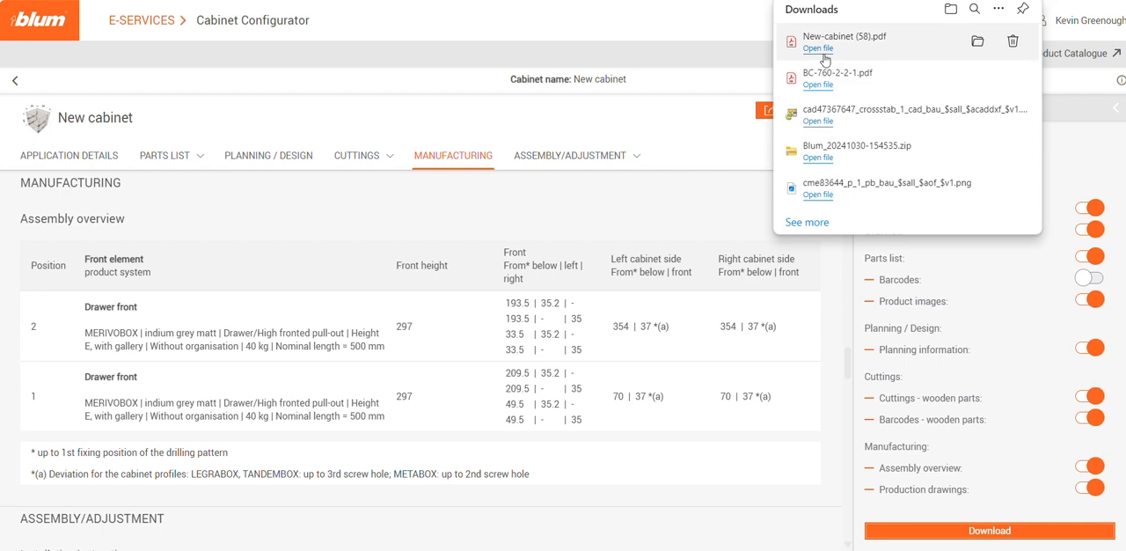
# Open the downloaded New-cabinet PDF and read its cover, application details and application overview
pyautogui.click(818, 49)
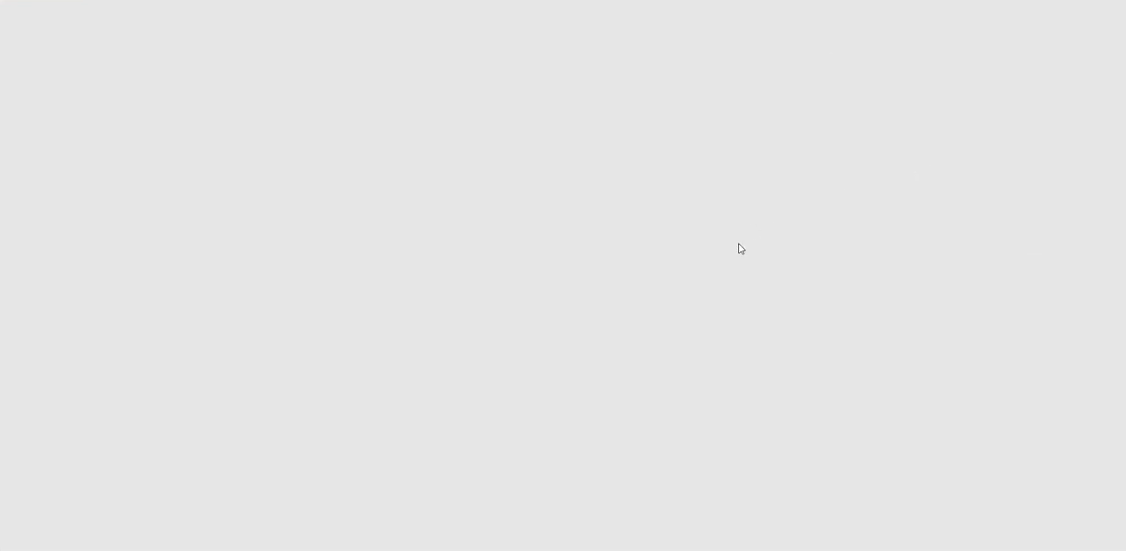
pyautogui.scroll(-2, 474, 226)
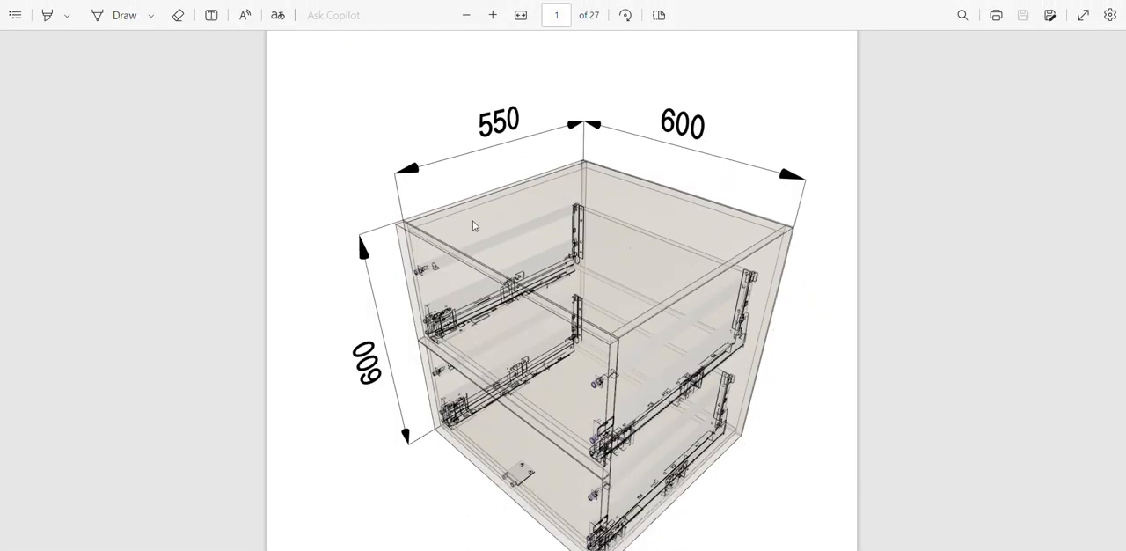
pyautogui.scroll(-8, 555, 298)
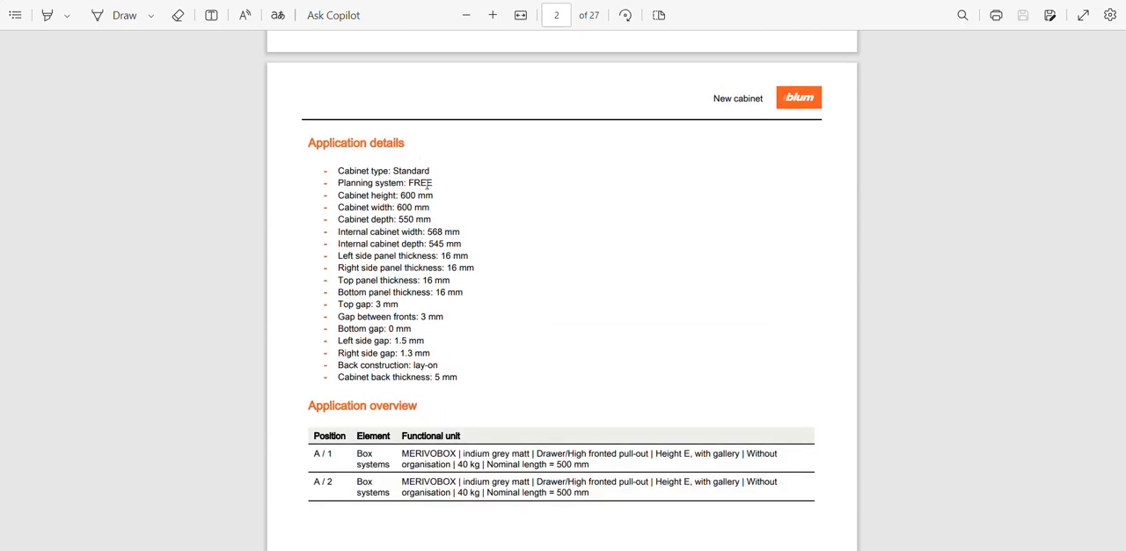
pyautogui.scroll(-3, 468, 409)
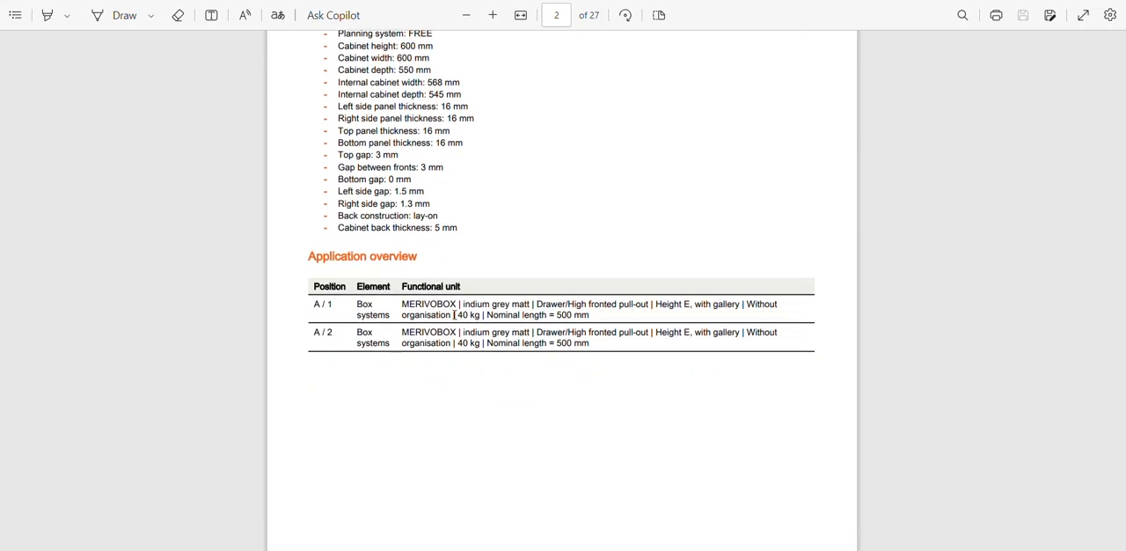
# Examine the PDF's production drawings of the cabinet's top, bottom, side and back panels, starting at page 19
pyautogui.moveTo(1125, 76); pyautogui.dragTo(1125, 395)
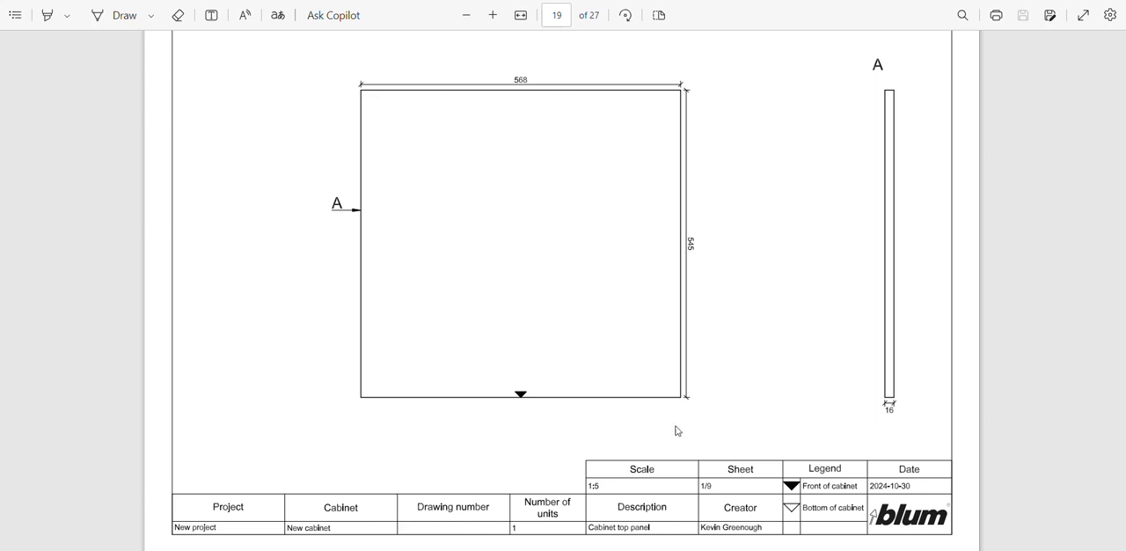
pyautogui.scroll(-1, 956, 398)
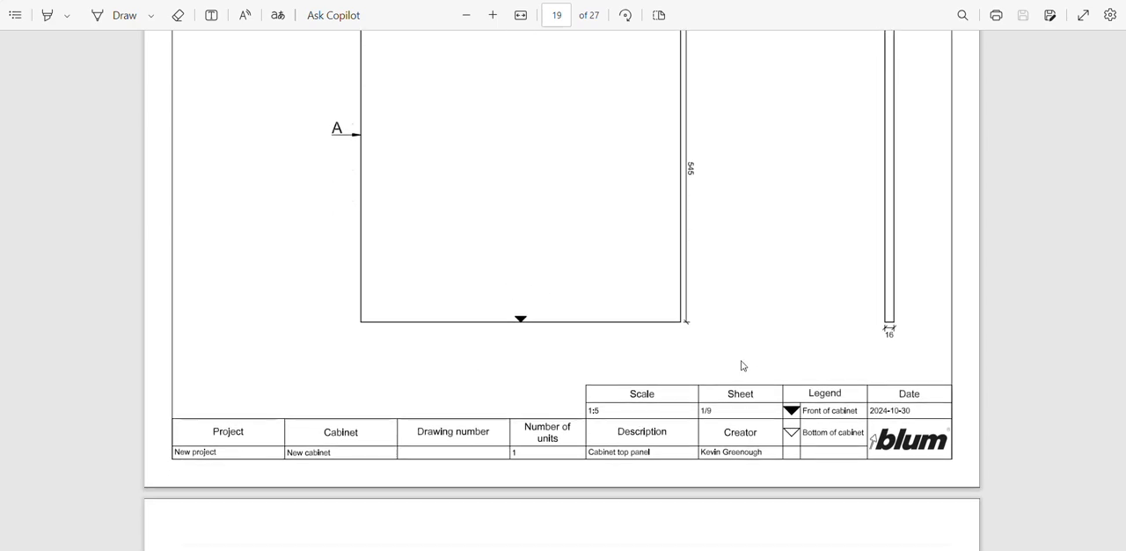
pyautogui.scroll(-7, 573, 382)
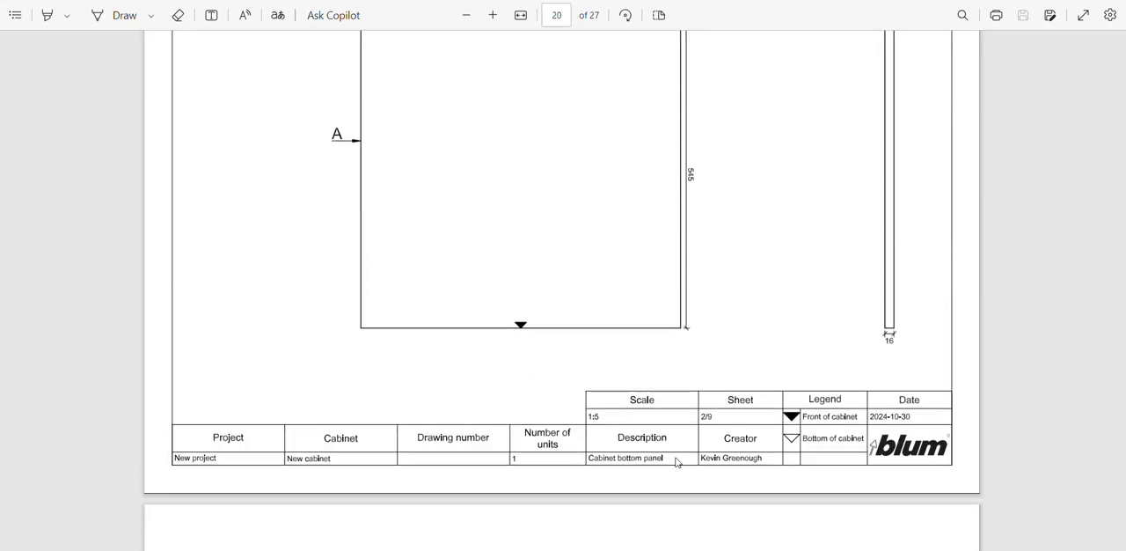
pyautogui.scroll(-5, 682, 457)
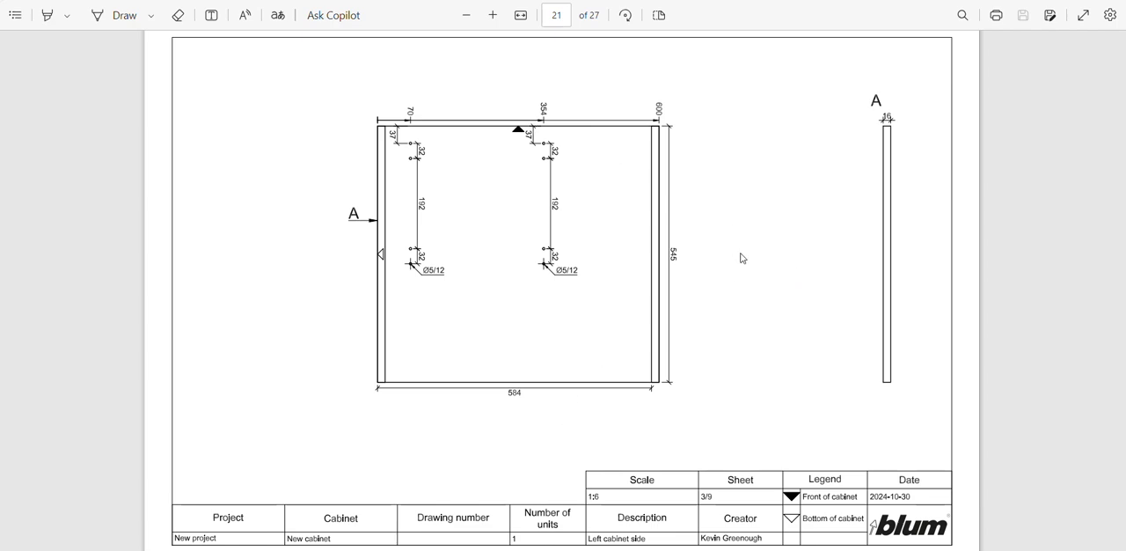
pyautogui.scroll(-10, 742, 258)
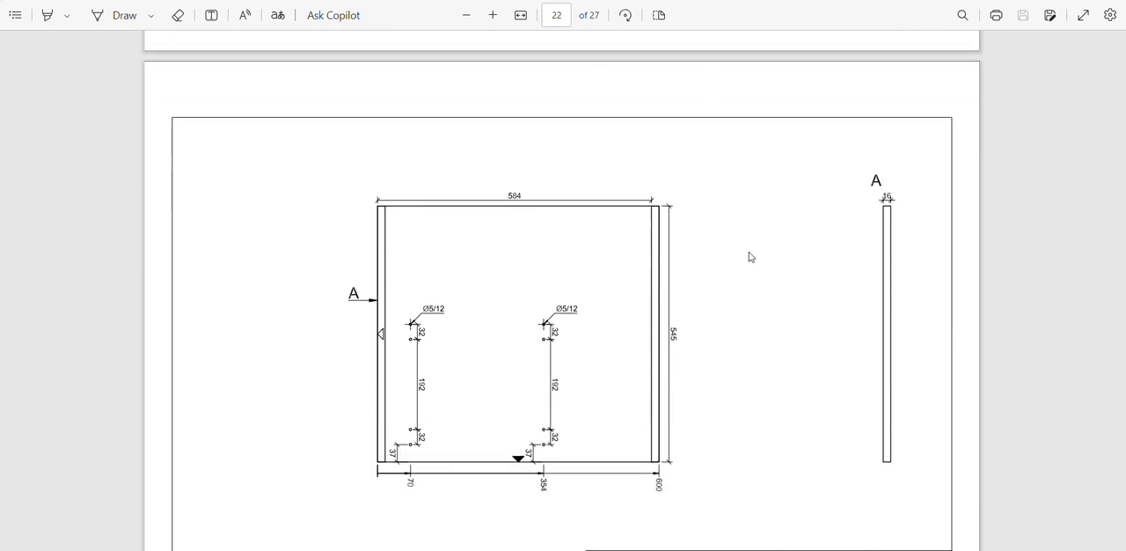
pyautogui.scroll(-10, 750, 256)
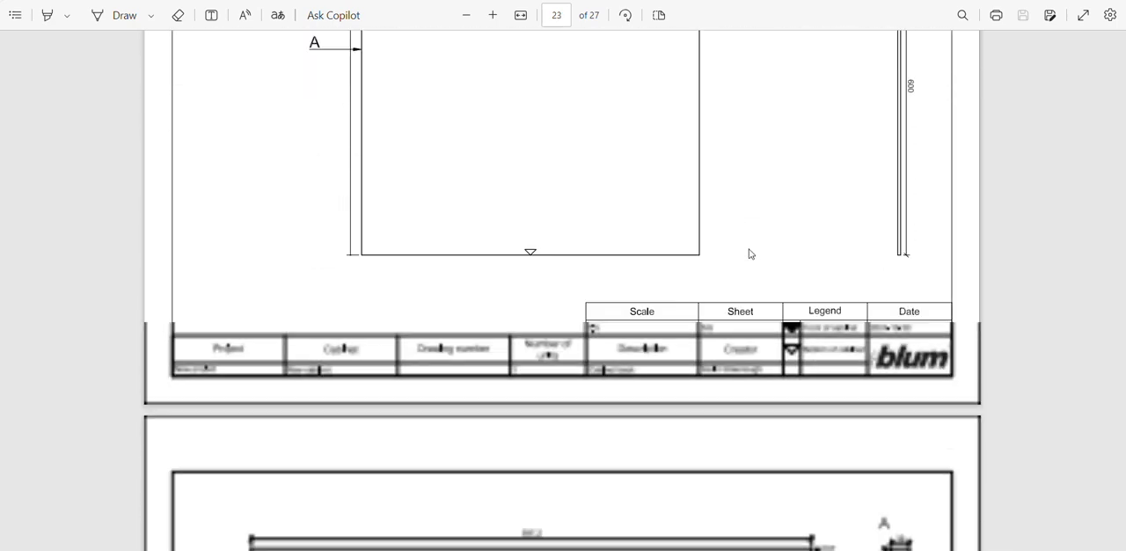
# Examine the production drawings of the drawer fronts, drawer back and drawer base through to the last page
pyautogui.scroll(-1, 753, 251)
pyautogui.scroll(-8, 606, 190)
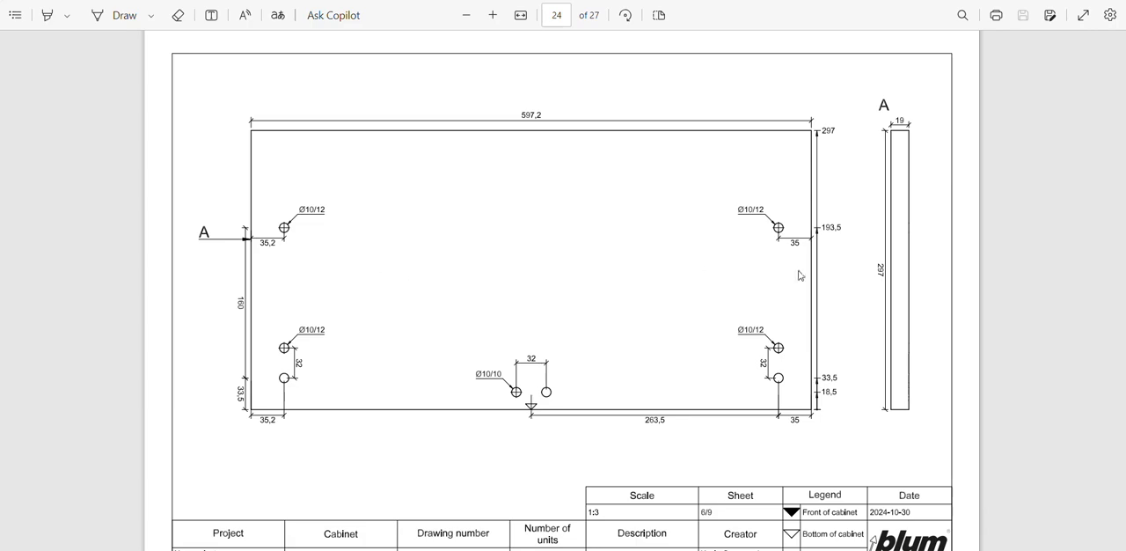
pyautogui.scroll(-20, 638, 332)
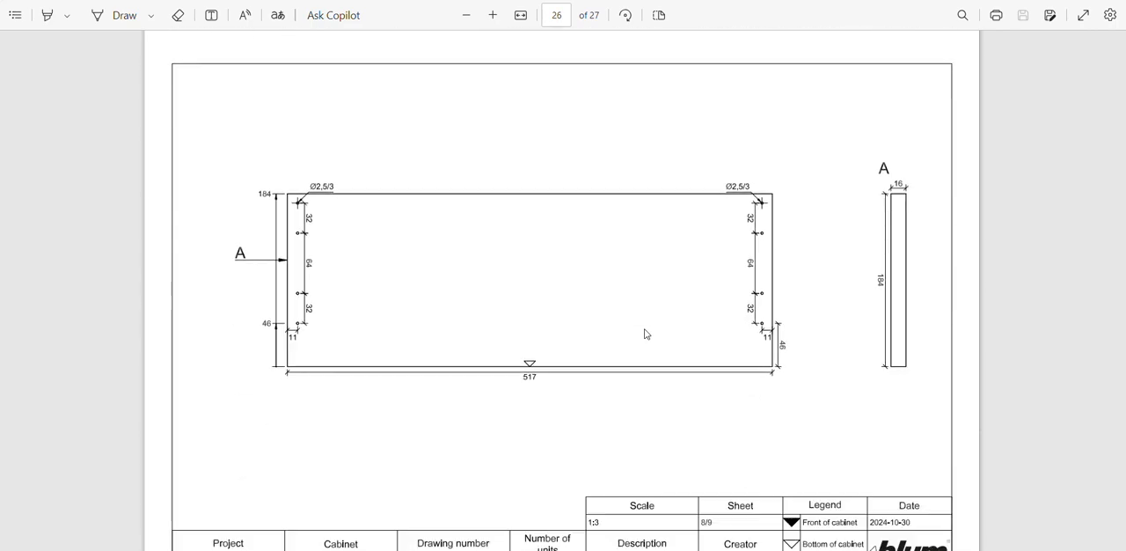
pyautogui.scroll(-2, 645, 334)
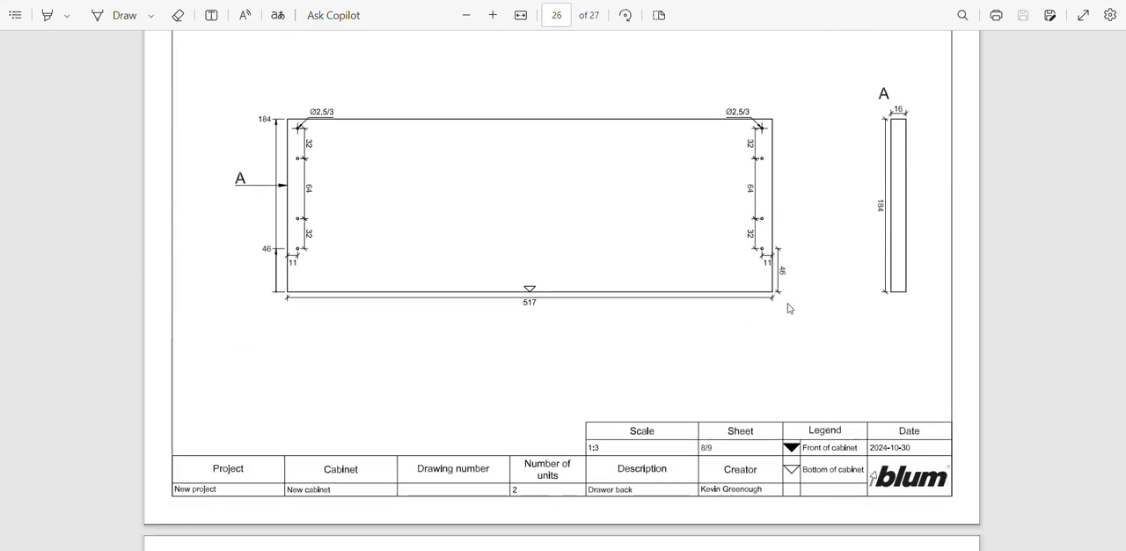
pyautogui.scroll(-14, 789, 308)
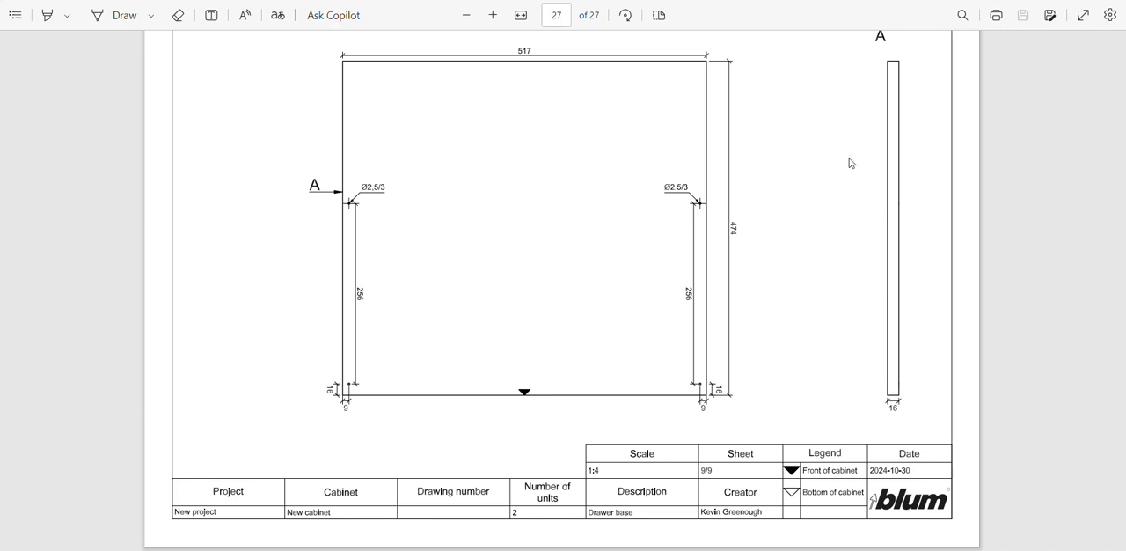